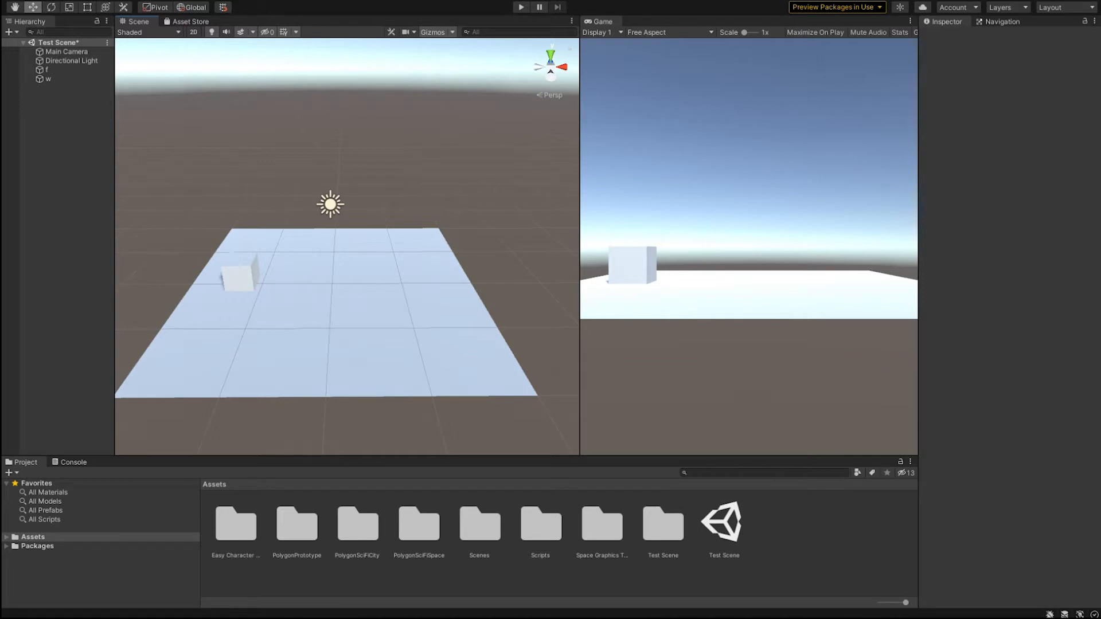
Add a 3D cube to the scene and keep its default name.
{"action": "left_click_drag", "start_coordinate": [114, 104], "coordinate": [202, 103]}
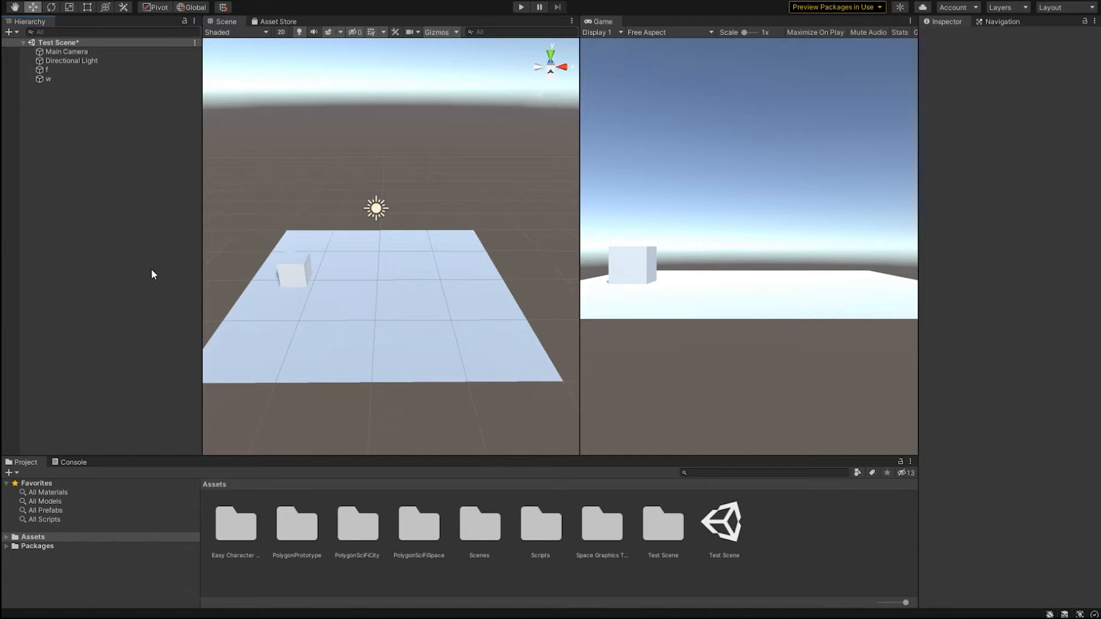
{"action": "left_click", "coordinate": [201, 278]}
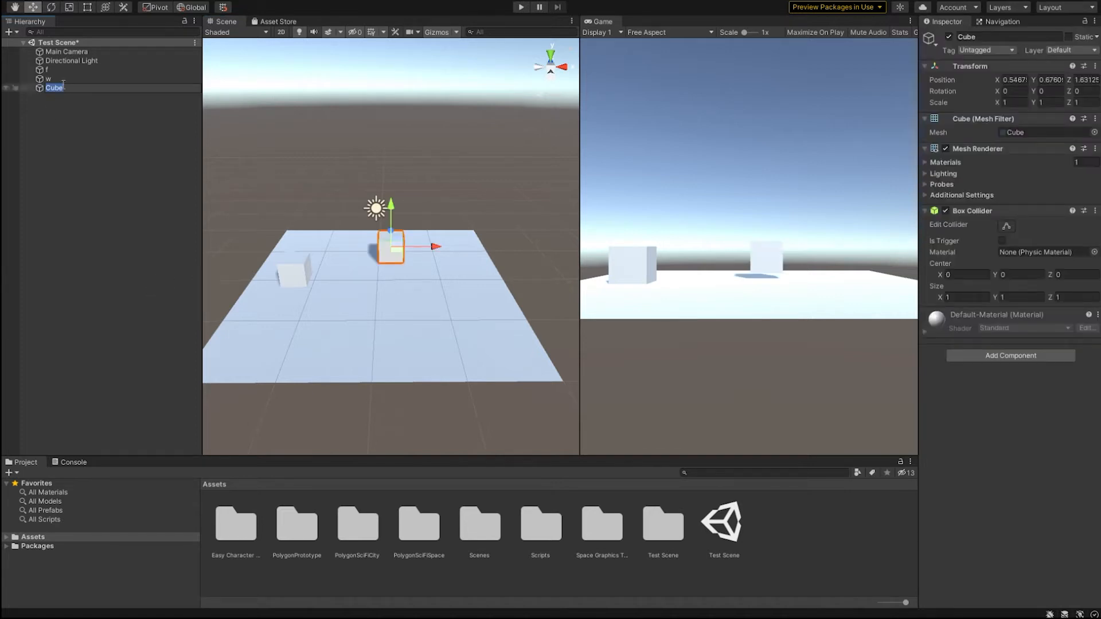
{"action": "left_click", "coordinate": [74, 134]}
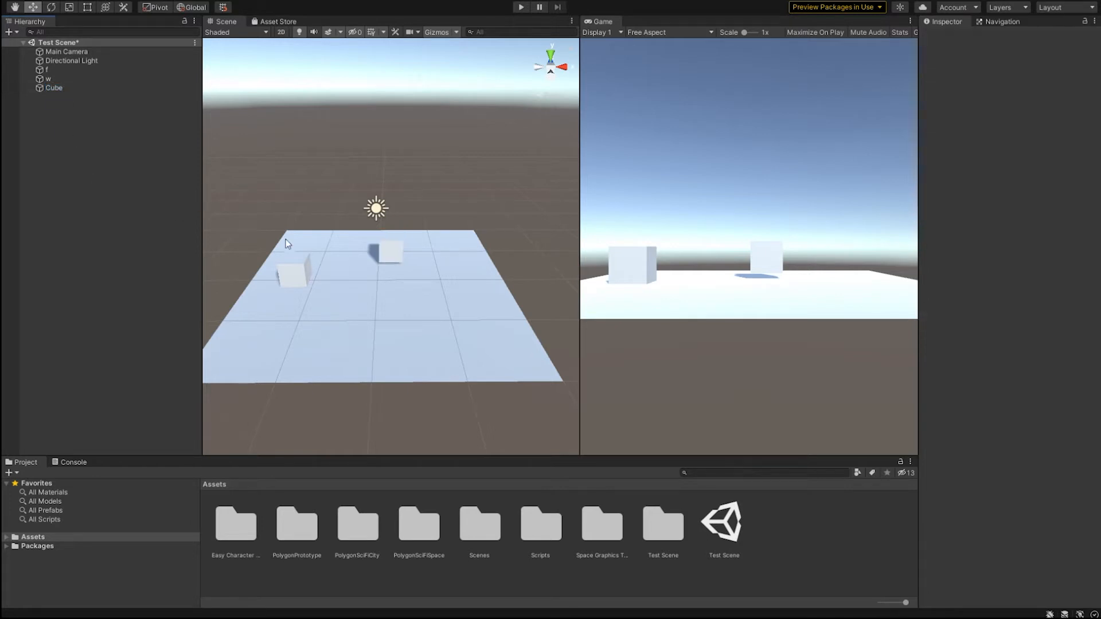
Set the new cube's position to X 1, Y 1, Z 1.
{"action": "left_click", "coordinate": [397, 253]}
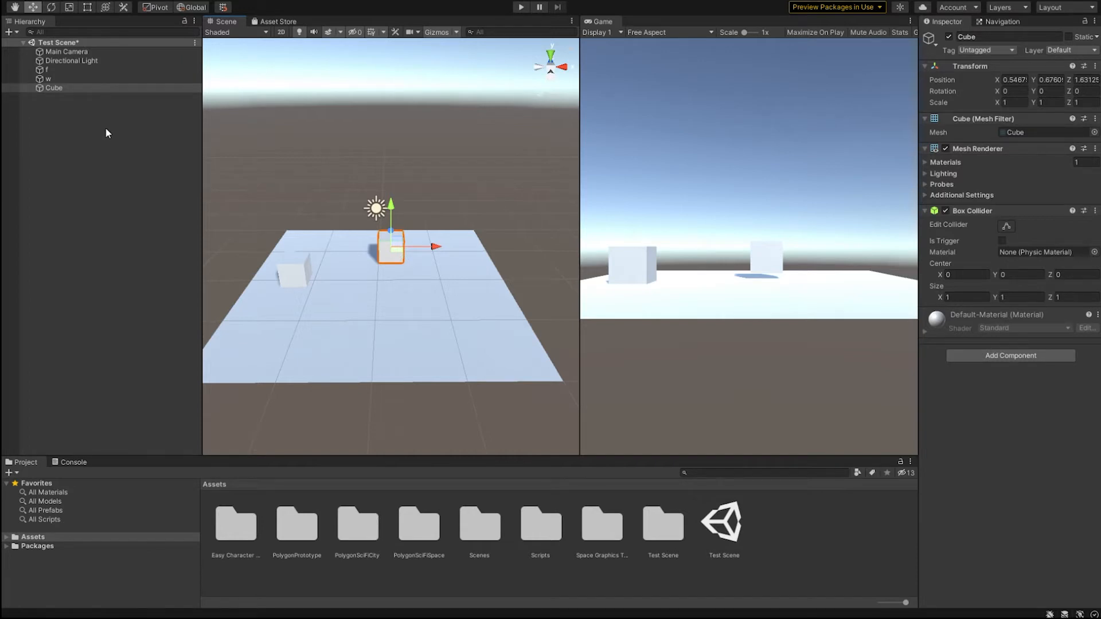
{"action": "left_click", "coordinate": [52, 88]}
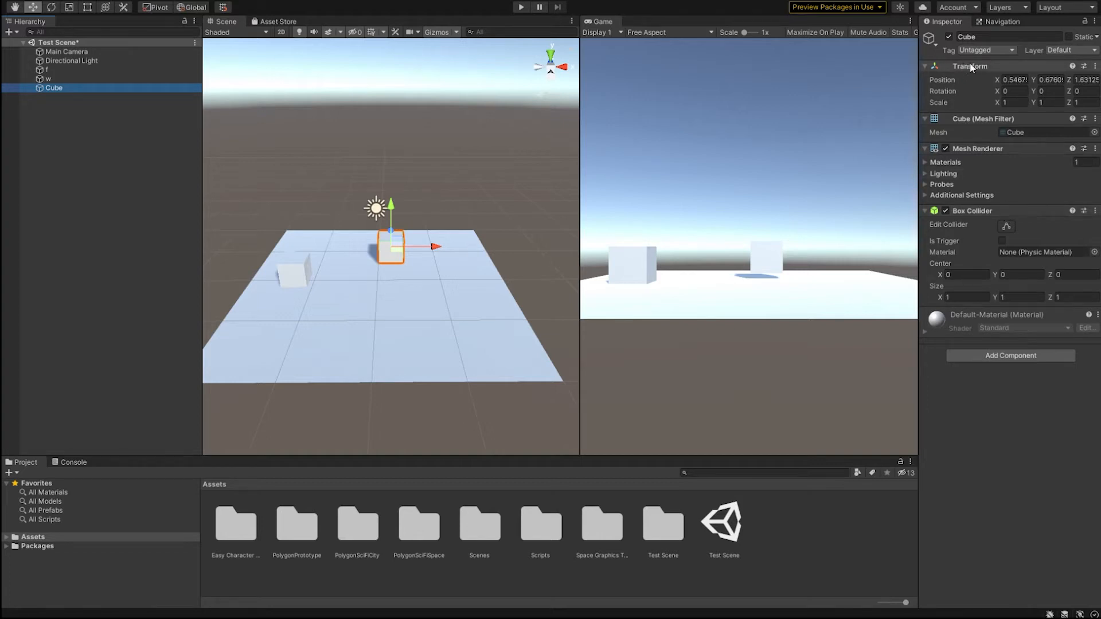
{"action": "left_click", "coordinate": [1015, 80]}
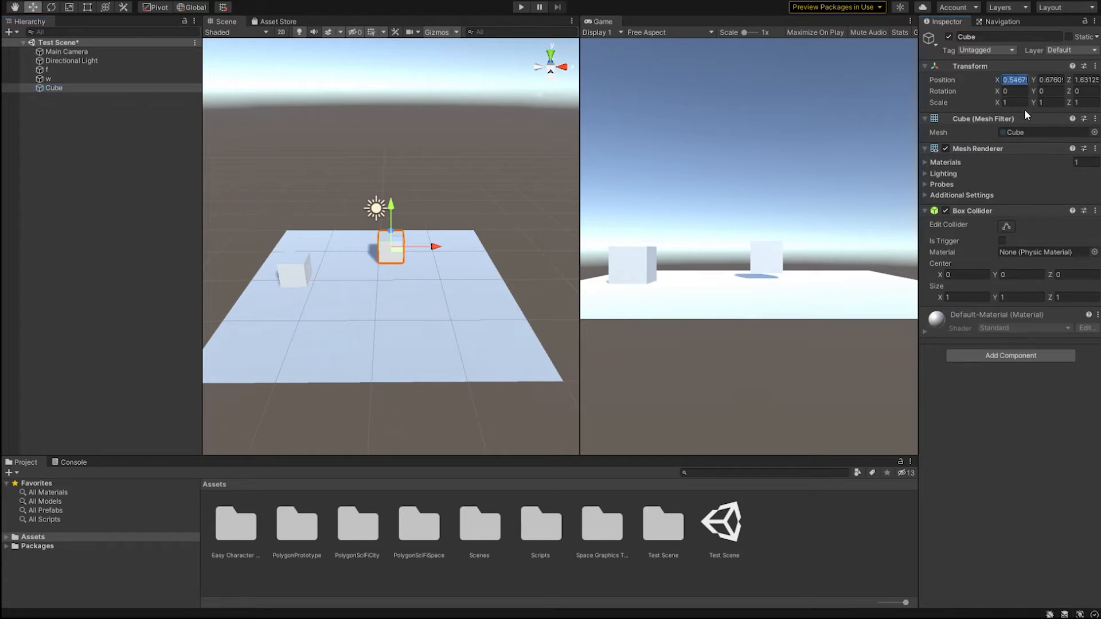
{"action": "type", "text": "1"}
{"action": "key", "text": "Tab"}
{"action": "type", "text": "1"}
{"action": "key", "text": "Tab"}
{"action": "type", "text": "1"}
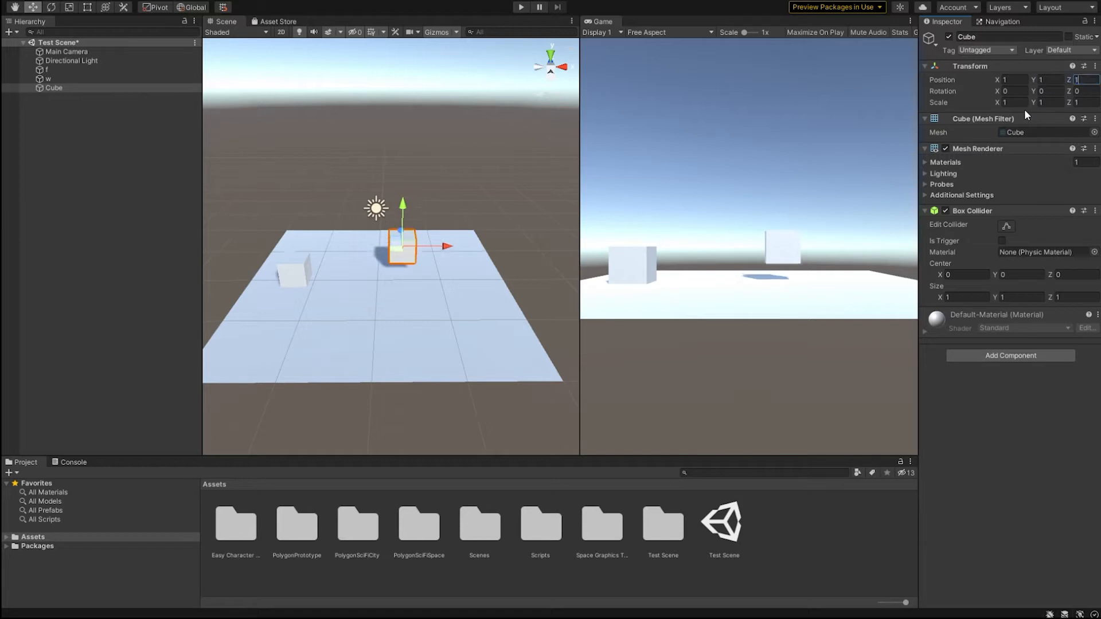
{"action": "key", "text": "Tab"}
Change the cube's X position with math expressions, multiplying it by 6 and dividing the result by 2.
{"action": "left_click", "coordinate": [1016, 79]}
{"action": "type", "text": "*6"}
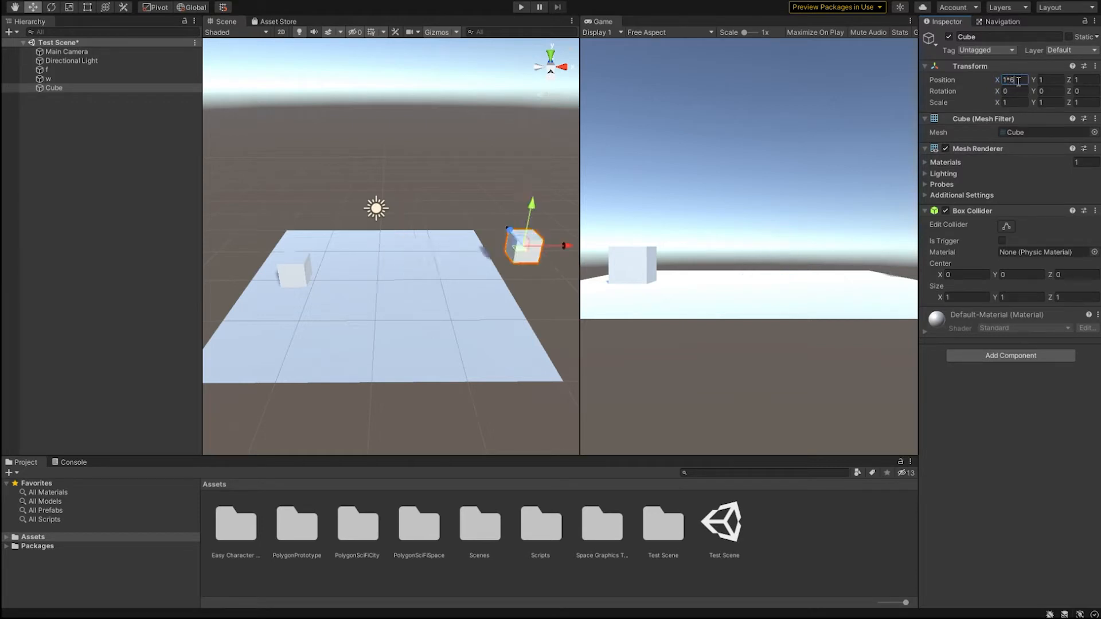
{"action": "key", "text": "BackSpace"}
{"action": "type", "text": "/21"}
{"action": "key", "text": "BackSpace"}
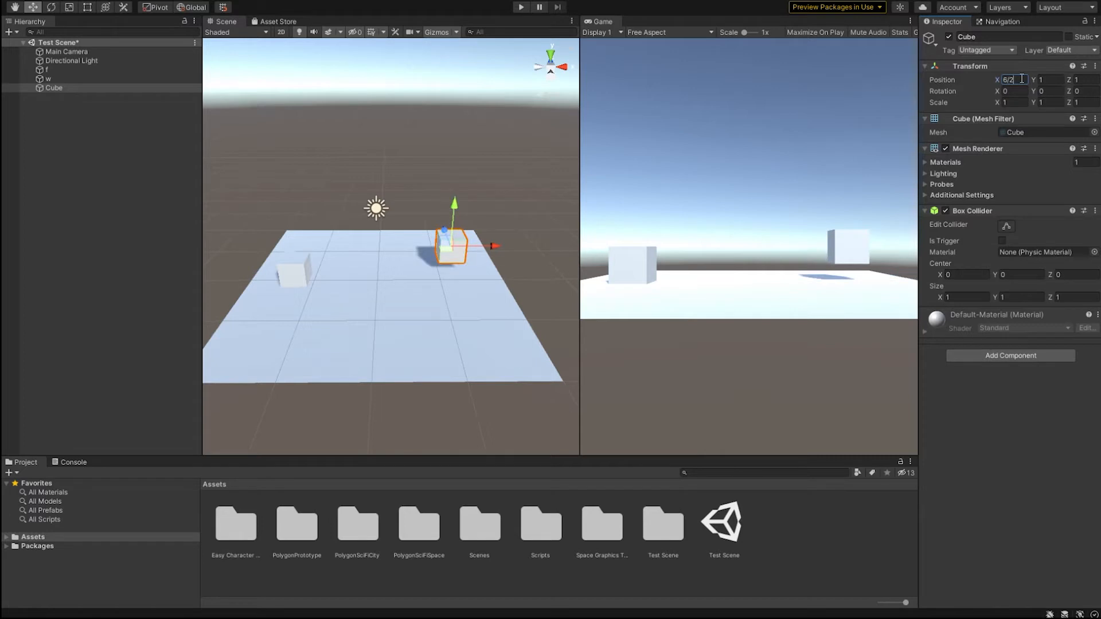
{"action": "key", "text": "Return"}
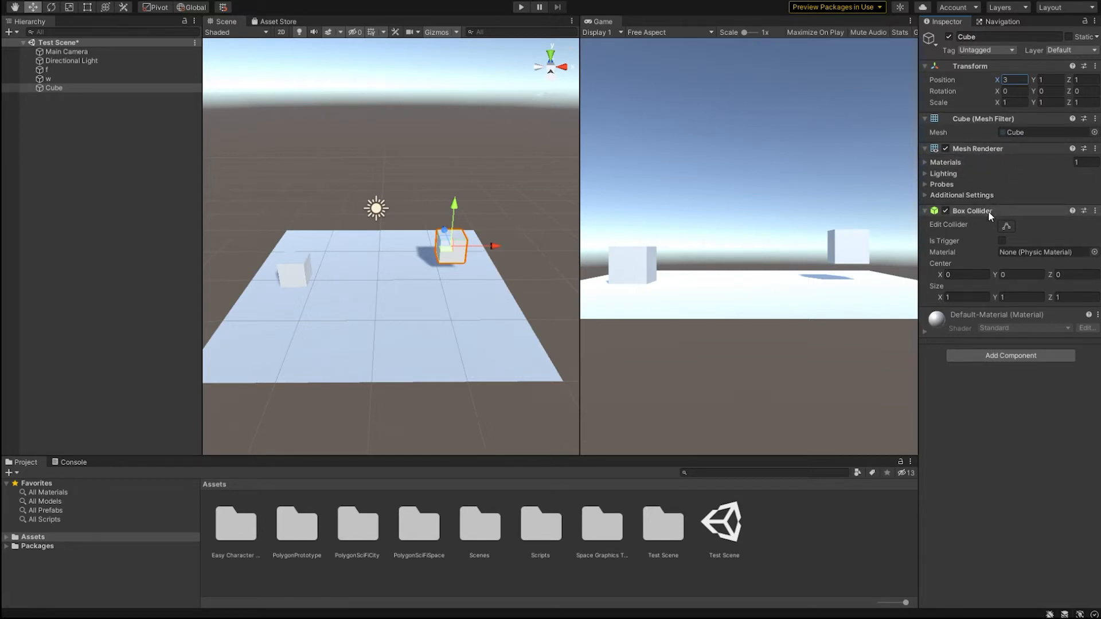
Toggle the cube's Mesh Renderer off and on, examining the Box Collider outline while the renderer is disabled.
{"action": "left_click", "coordinate": [945, 148]}
{"action": "left_click", "coordinate": [945, 148]}
{"action": "left_click", "coordinate": [945, 148]}
{"action": "left_click", "coordinate": [945, 149]}
{"action": "left_click", "coordinate": [945, 148]}
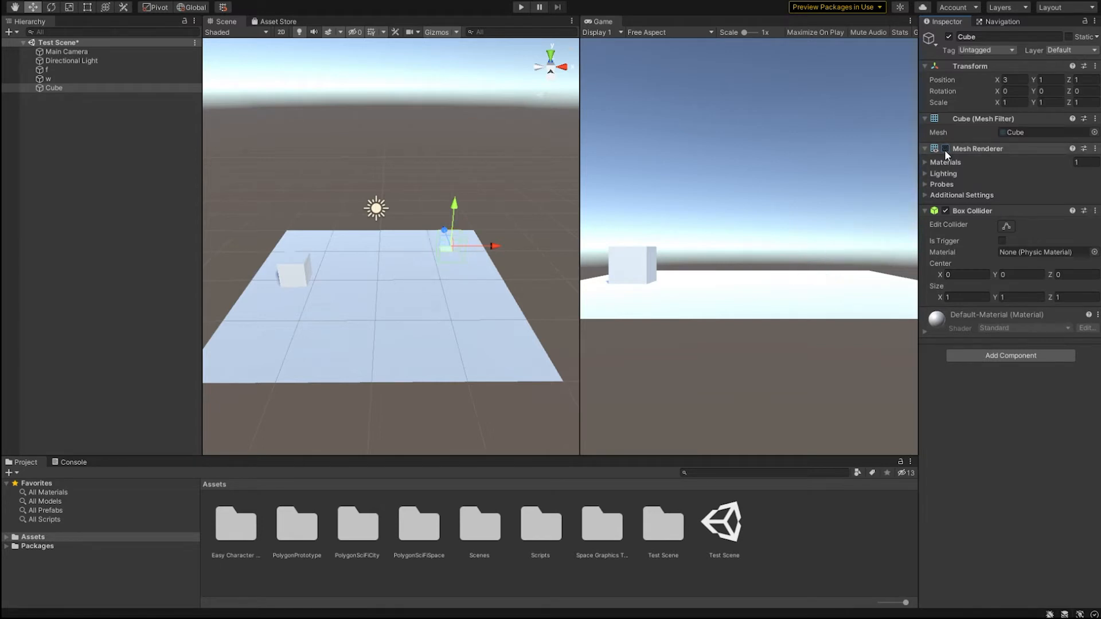
{"action": "left_click", "coordinate": [945, 149]}
{"action": "left_click", "coordinate": [945, 148]}
{"action": "left_click_drag", "start_coordinate": [569, 242], "coordinate": [539, 253], "text": "alt"}
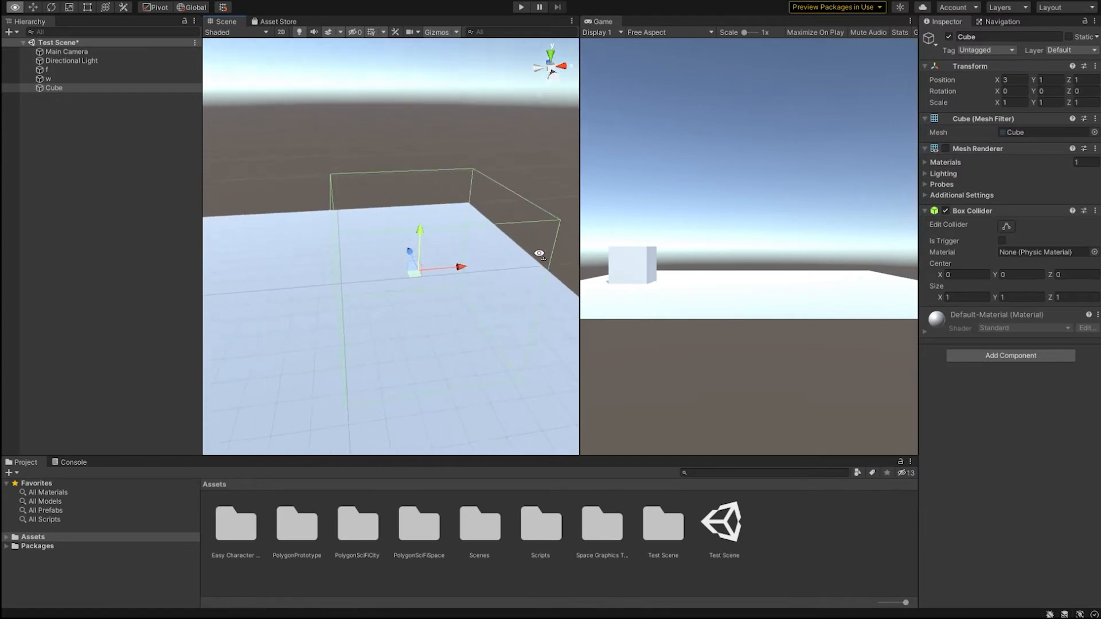
{"action": "left_click", "coordinate": [945, 148]}
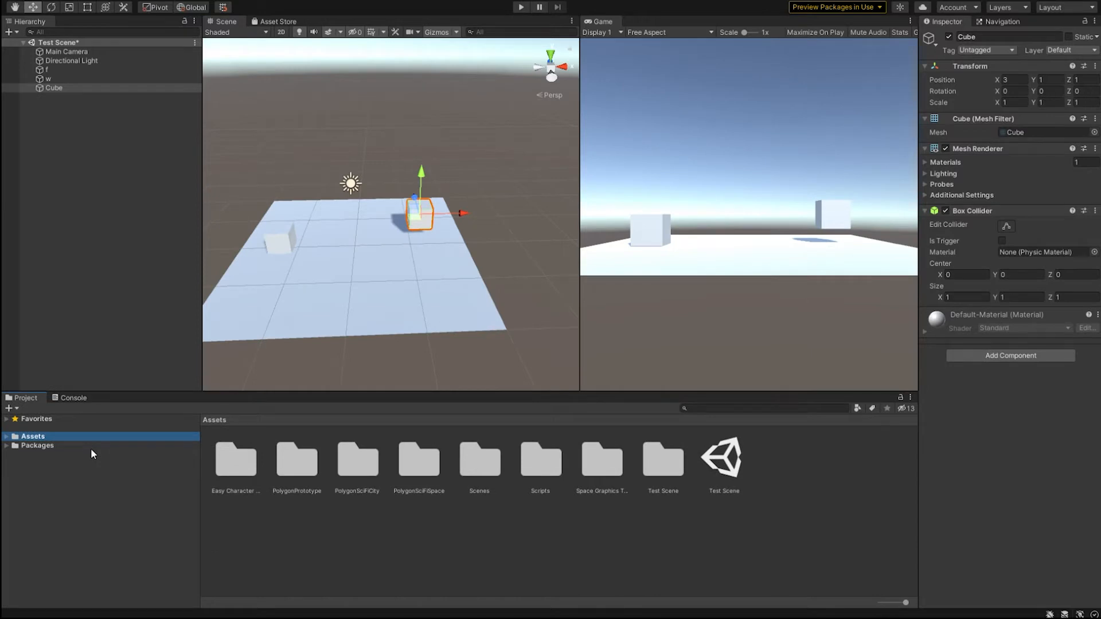
Expand the Assets folder and look through its subfolders, including Scenes and Scripts.
{"action": "left_click", "coordinate": [5, 438]}
{"action": "left_click", "coordinate": [15, 446]}
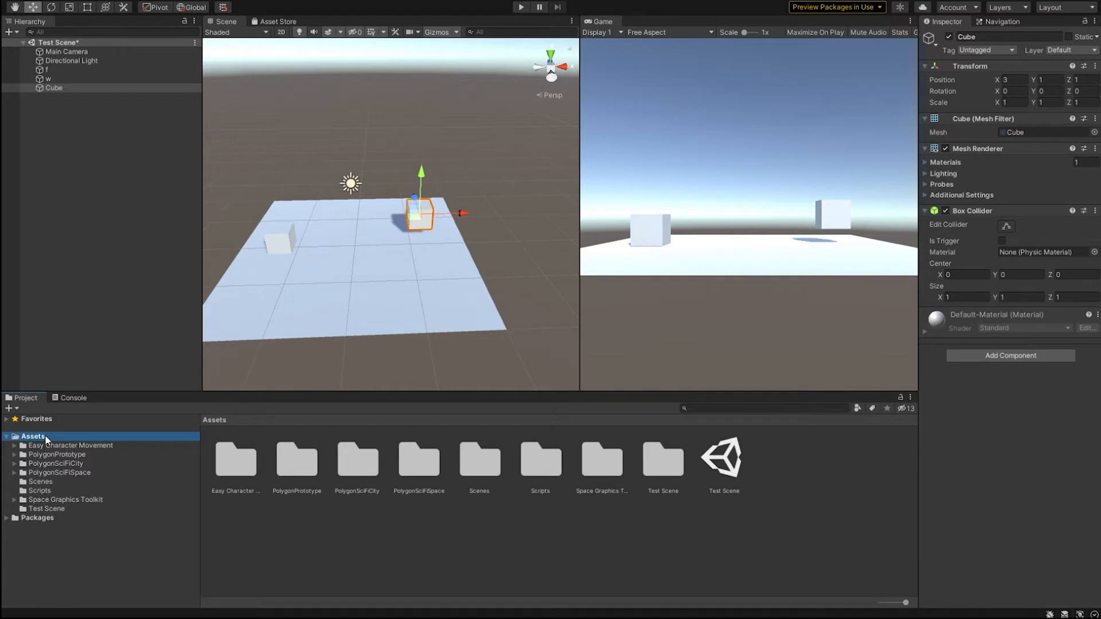
{"action": "left_click", "coordinate": [240, 460]}
{"action": "left_click", "coordinate": [296, 460]}
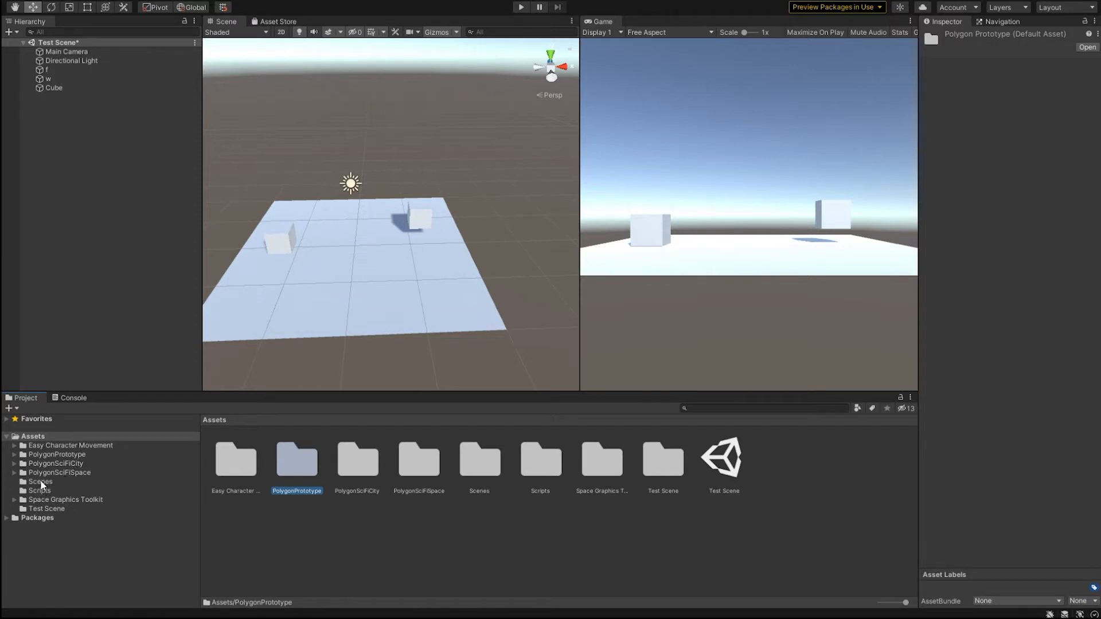
{"action": "left_click", "coordinate": [41, 483]}
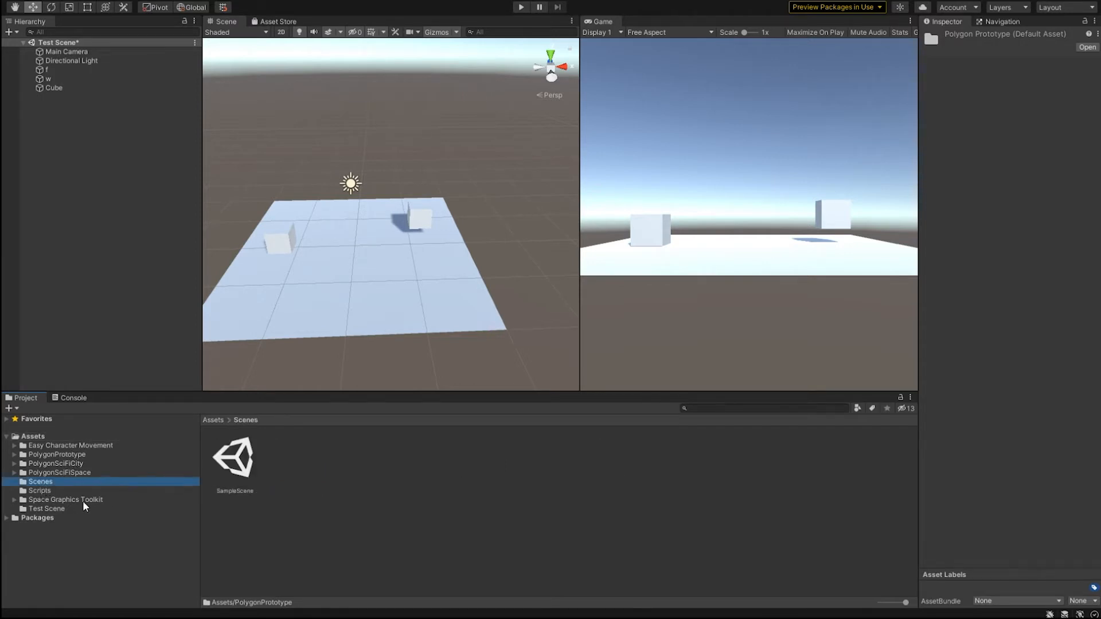
{"action": "left_click", "coordinate": [42, 492]}
{"action": "left_click", "coordinate": [46, 438]}
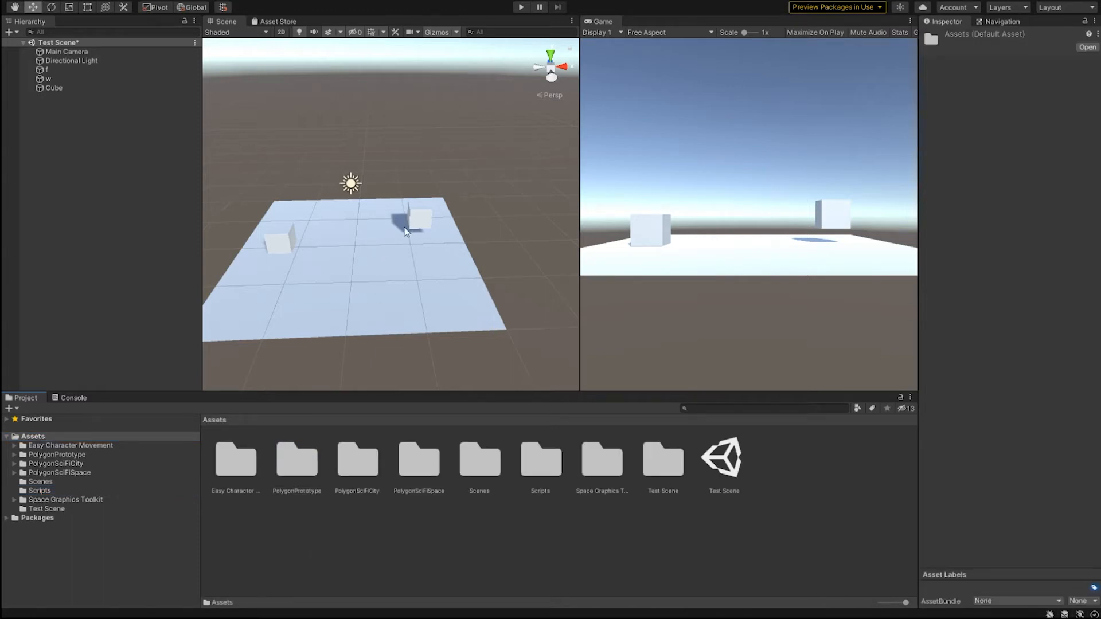
Create a new folder named "Test Folder" inside Assets.
{"action": "left_click", "coordinate": [514, 174]}
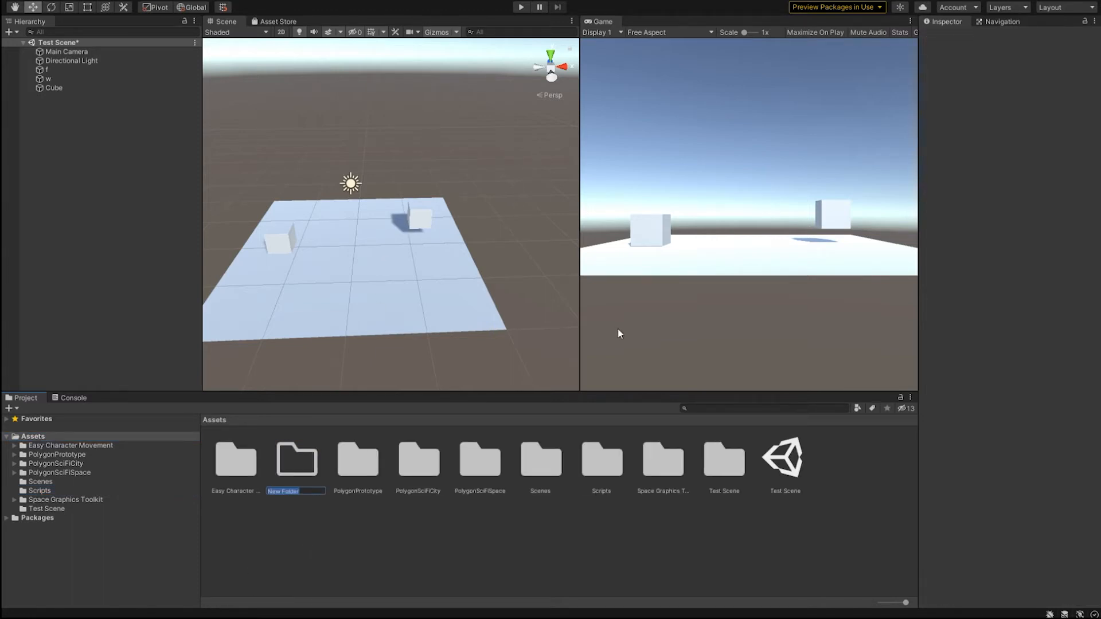
{"action": "type", "text": "Test Folder"}
{"action": "key", "text": "Return"}
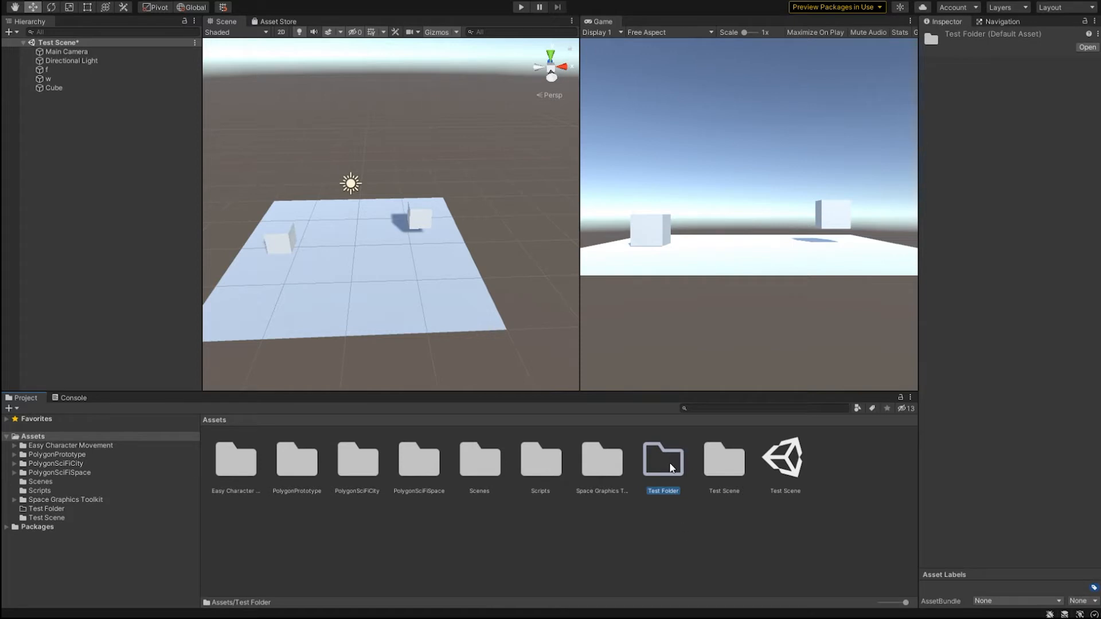
{"action": "left_click", "coordinate": [694, 547]}
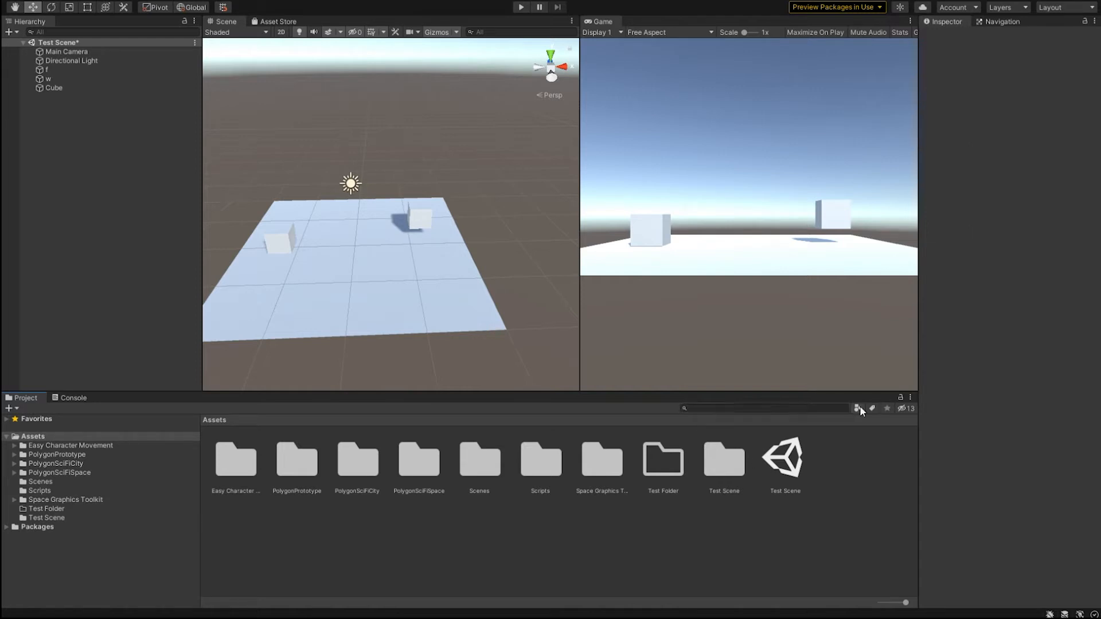
Search the project assets for "ship" and limit the search to the PolygonSciFiSpace folder.
{"action": "type", "text": "ship"}
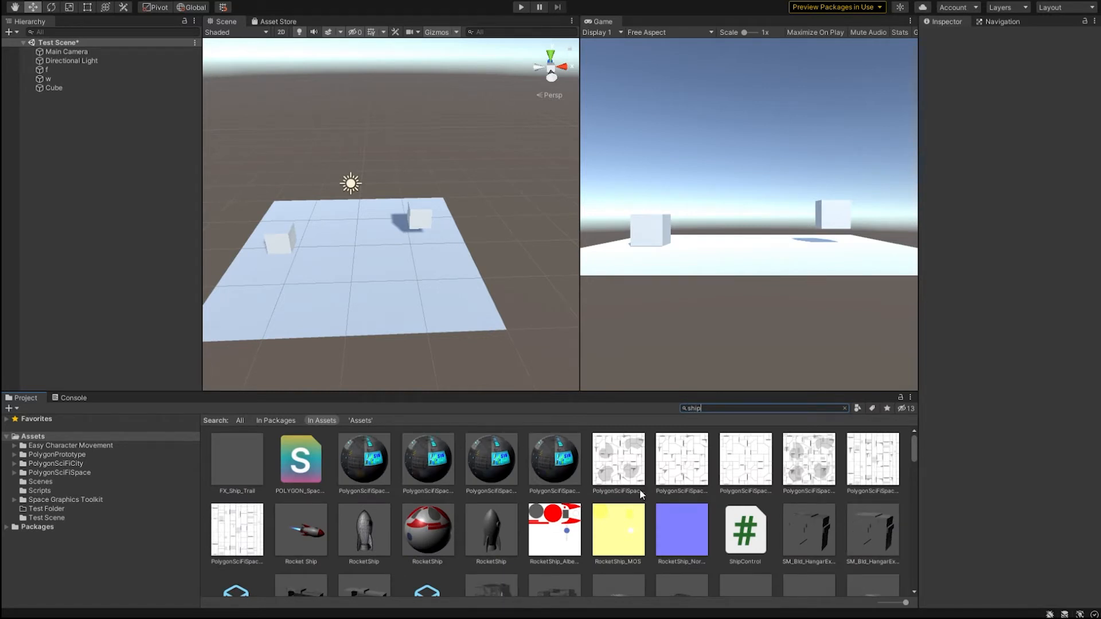
{"action": "left_click", "coordinate": [48, 472]}
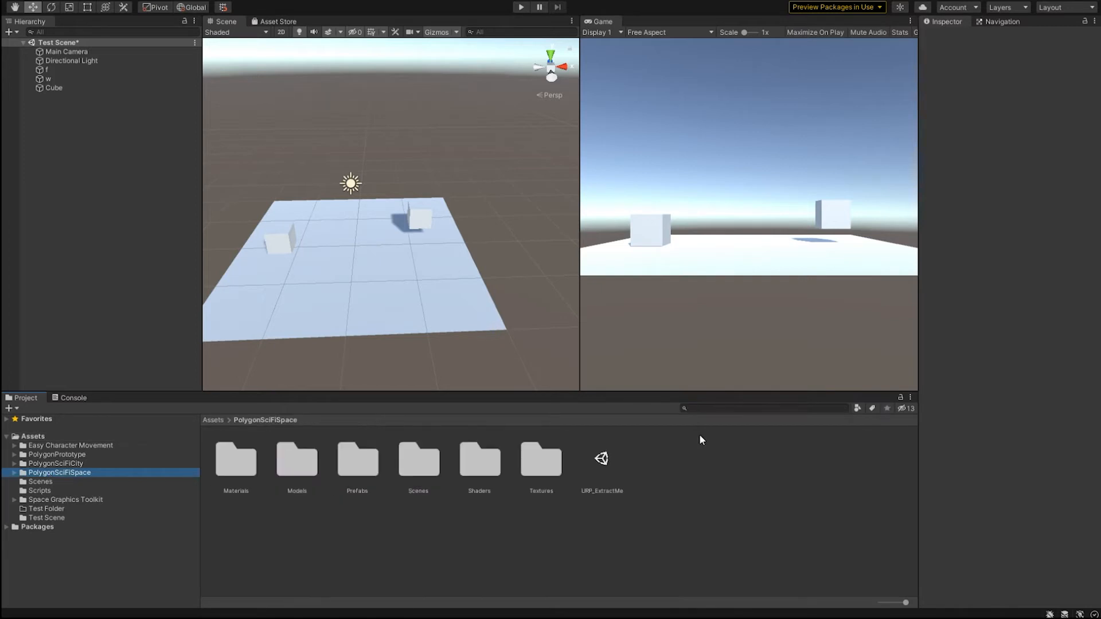
{"action": "type", "text": "ship"}
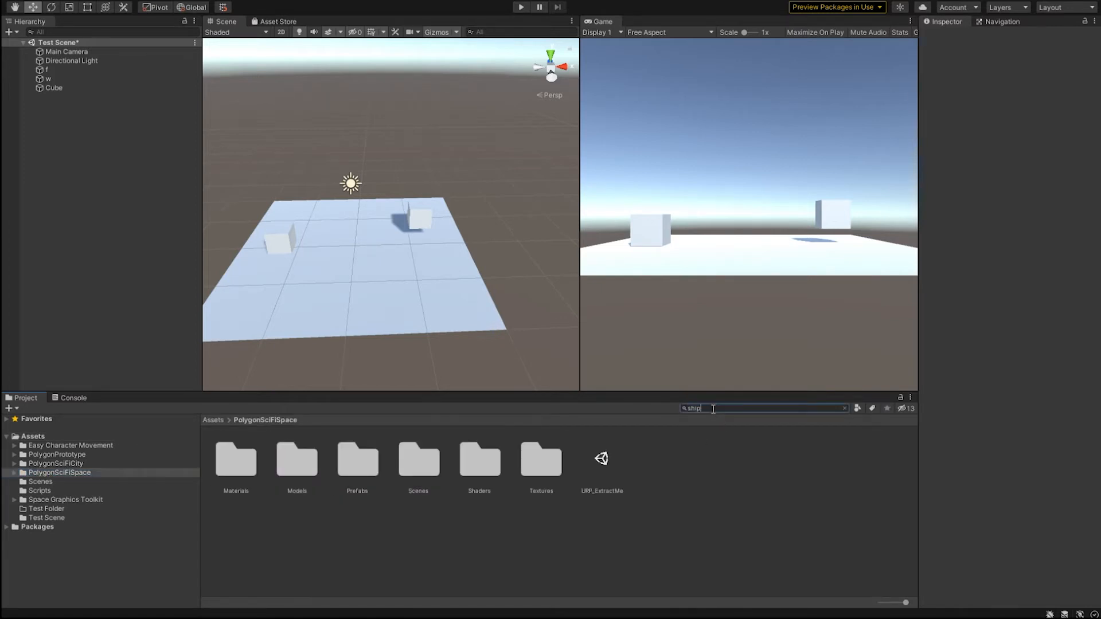
{"action": "left_click", "coordinate": [394, 422]}
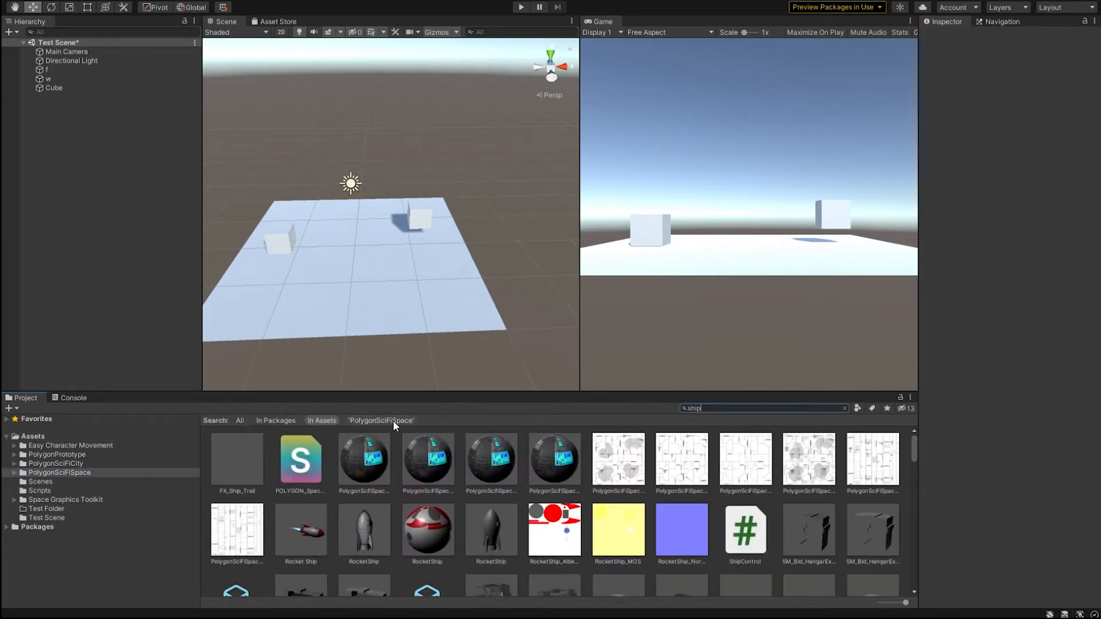
Search the PolygonSciFiSpace Props prefabs for "tray", widen the search to all assets, and look through the matches.
{"action": "left_click", "coordinate": [14, 473]}
{"action": "left_click", "coordinate": [23, 500]}
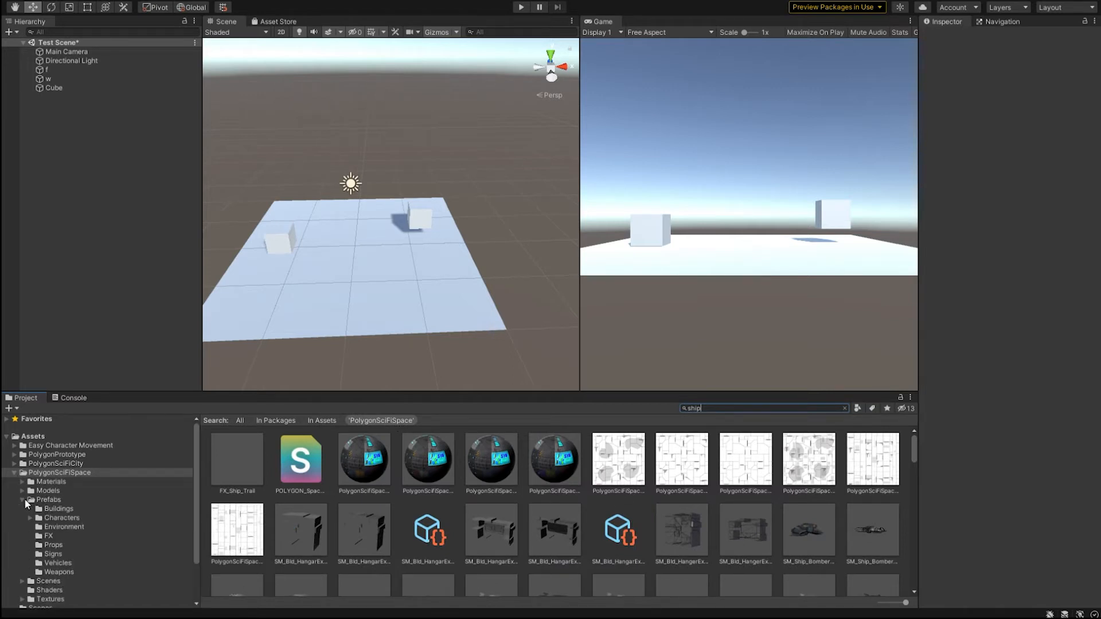
{"action": "left_click", "coordinate": [53, 545]}
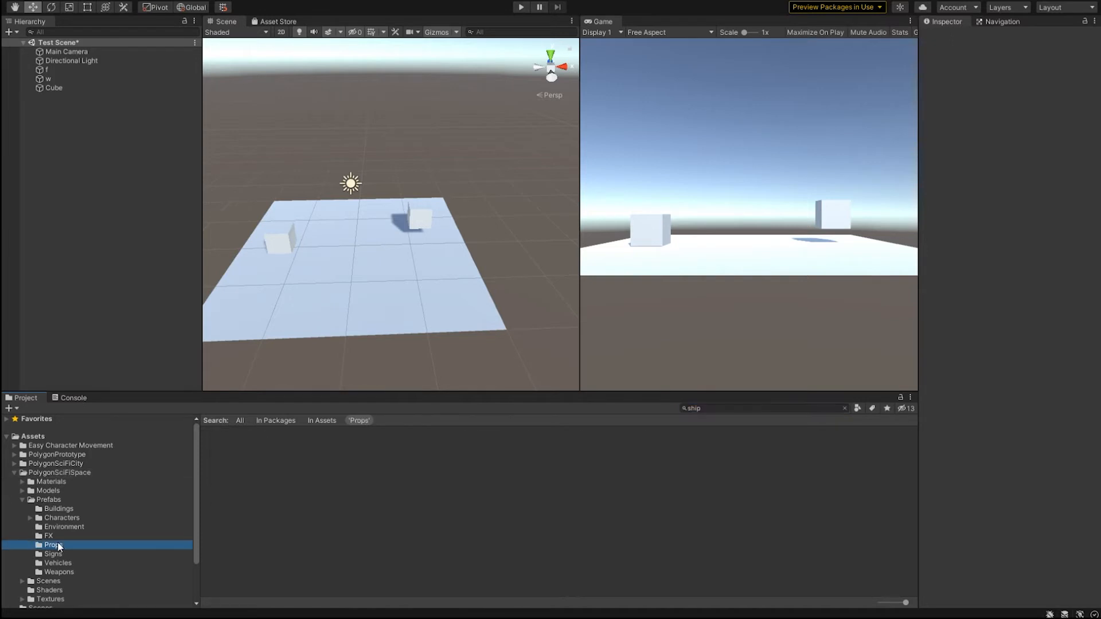
{"action": "left_click", "coordinate": [692, 409]}
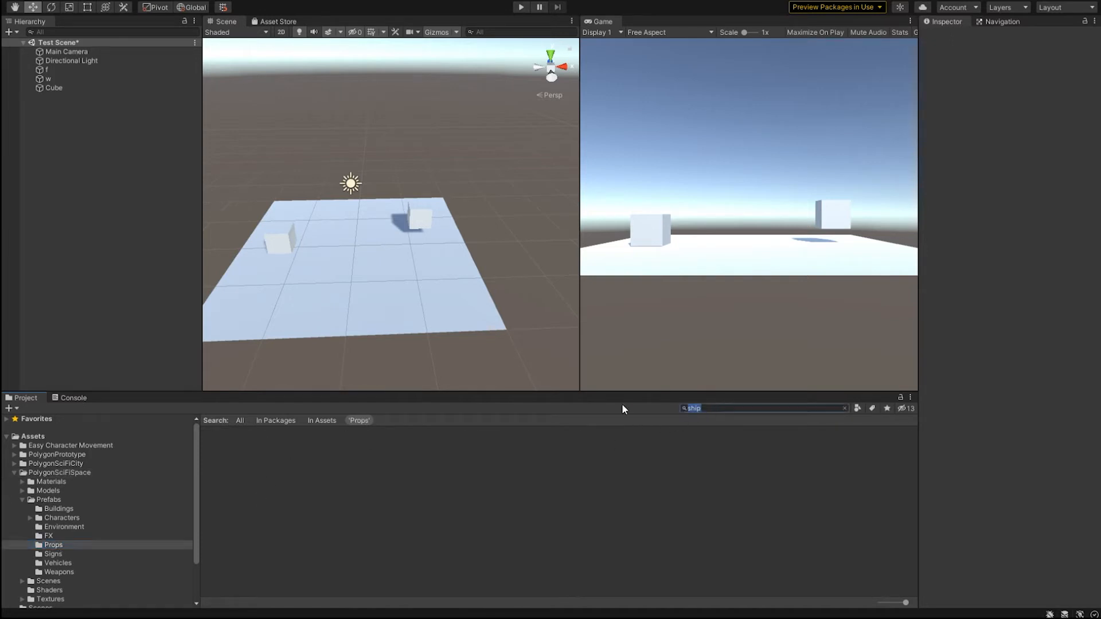
{"action": "key", "text": "BackSpace"}
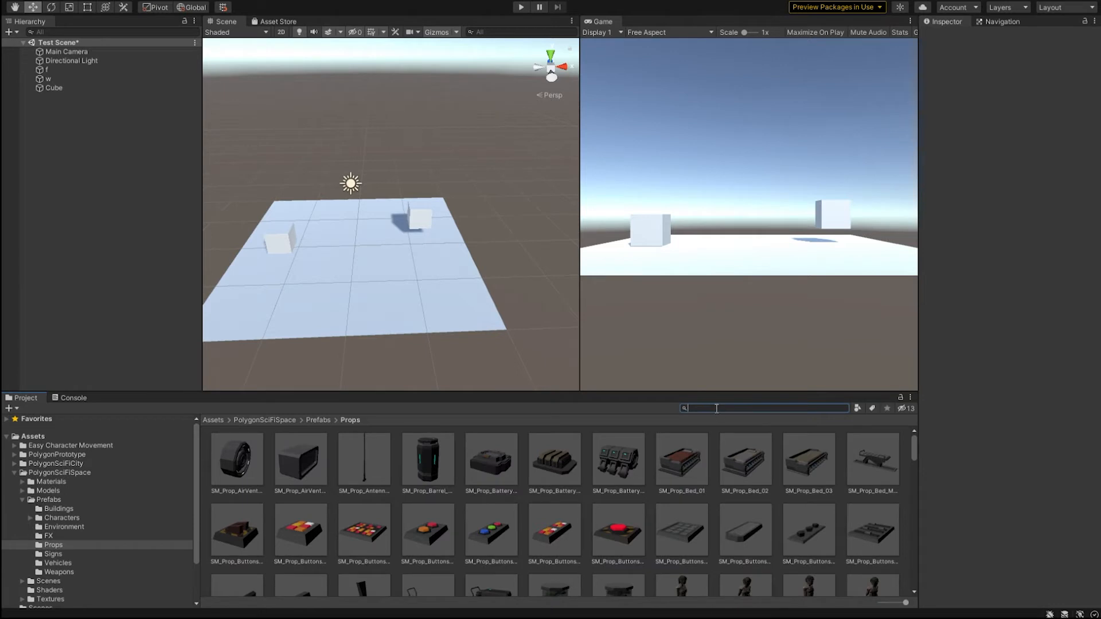
{"action": "type", "text": "tray"}
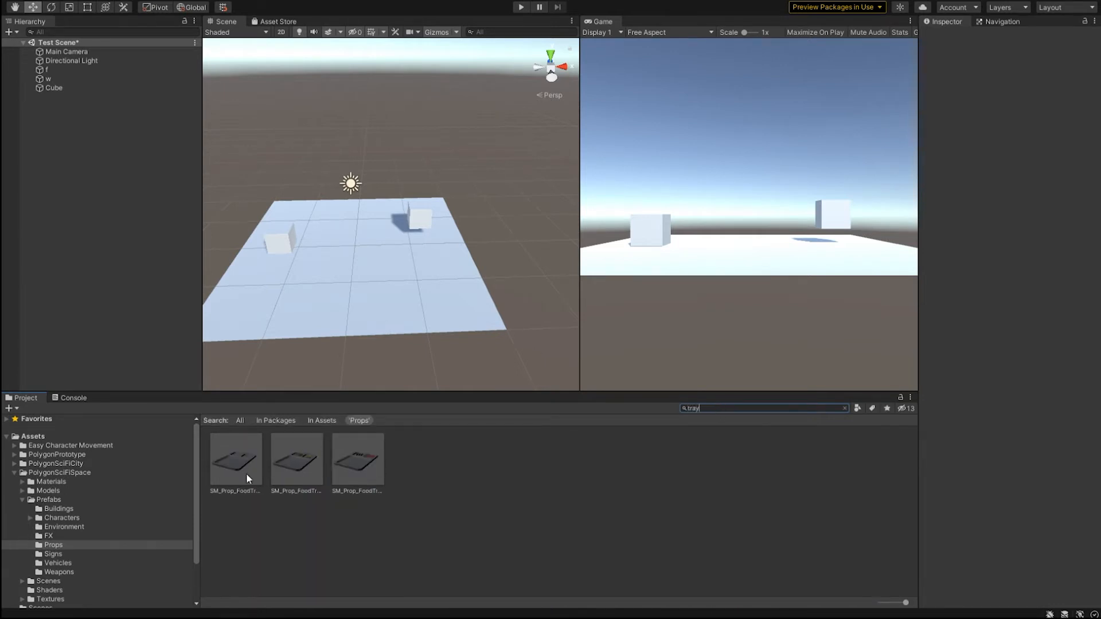
{"action": "left_click", "coordinate": [318, 420]}
{"action": "scroll", "coordinate": [583, 484], "scroll_direction": "down", "scroll_amount": 4}
{"action": "scroll", "coordinate": [584, 484], "scroll_direction": "up", "scroll_amount": 4}
Clear the tray search, filter the Assets folder by the Scene type, and browse the listed scenes.
{"action": "left_click", "coordinate": [844, 408]}
{"action": "left_click", "coordinate": [34, 437]}
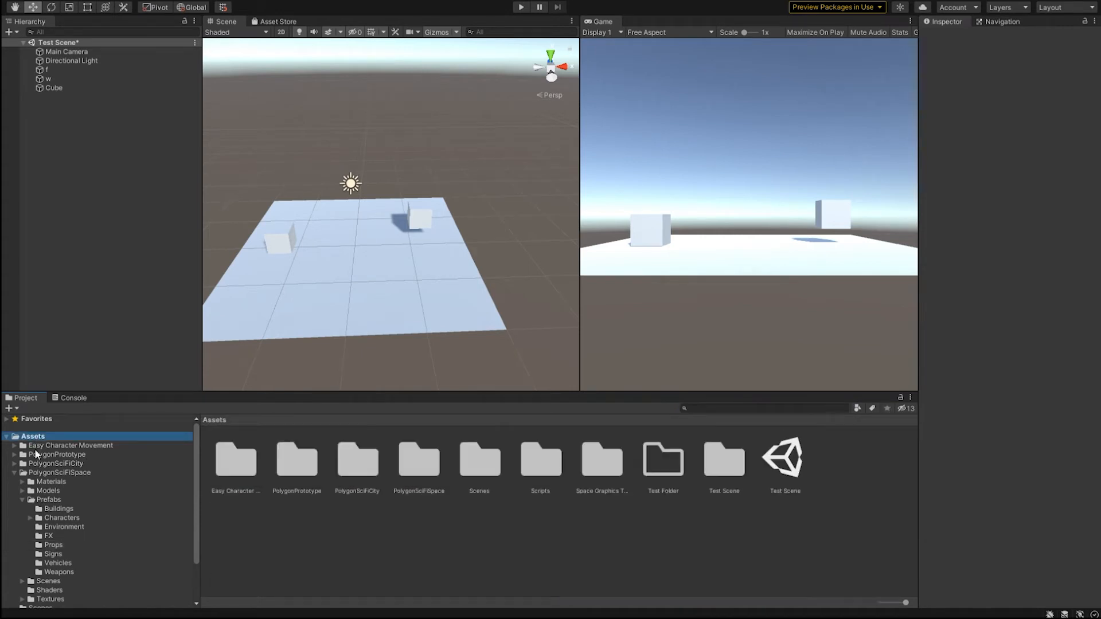
{"action": "left_click", "coordinate": [858, 409]}
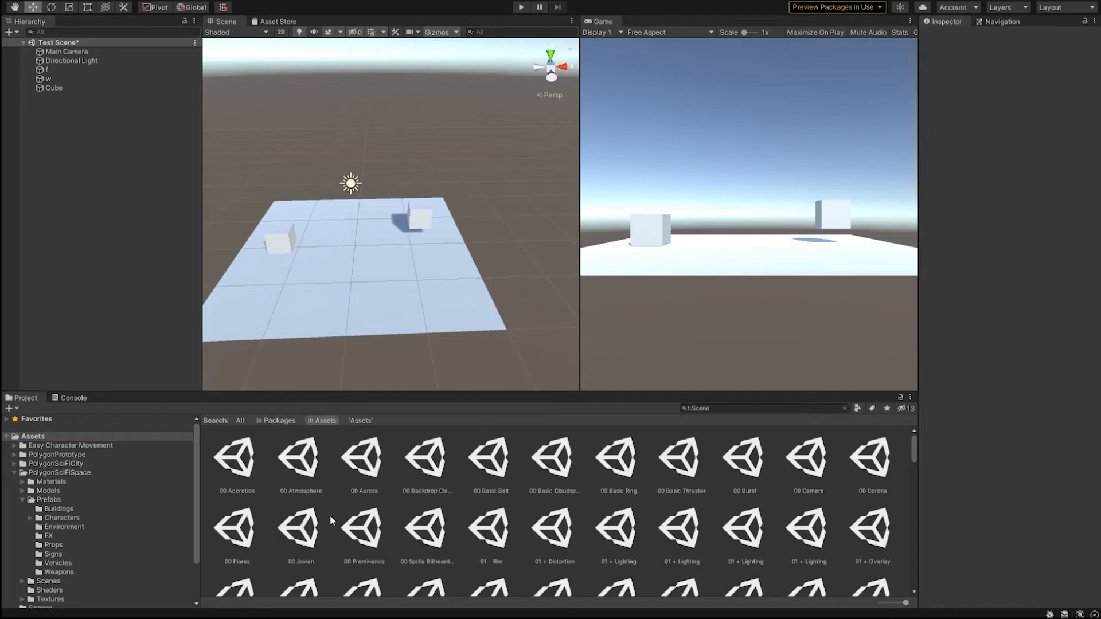
{"action": "left_click_drag", "start_coordinate": [478, 393], "coordinate": [484, 298]}
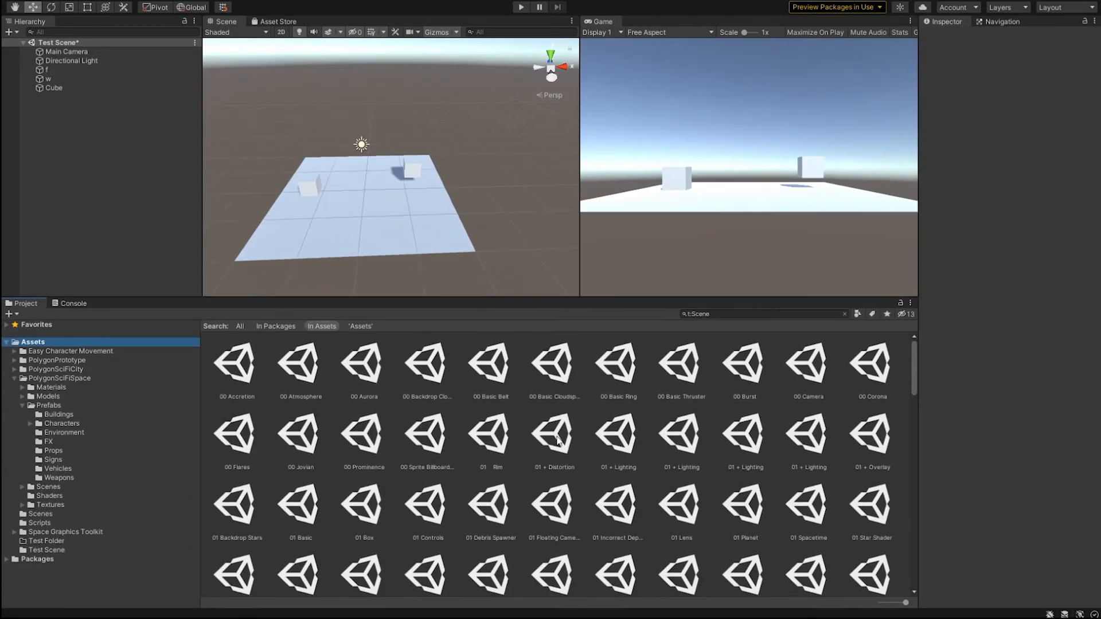
{"action": "scroll", "coordinate": [554, 440], "scroll_direction": "down", "scroll_amount": 5}
{"action": "scroll", "coordinate": [554, 441], "scroll_direction": "up", "scroll_amount": 5}
Filter the assets by the Texture type and save the search as a favorite named "Find our Textures".
{"action": "left_click_drag", "start_coordinate": [446, 296], "coordinate": [456, 375]}
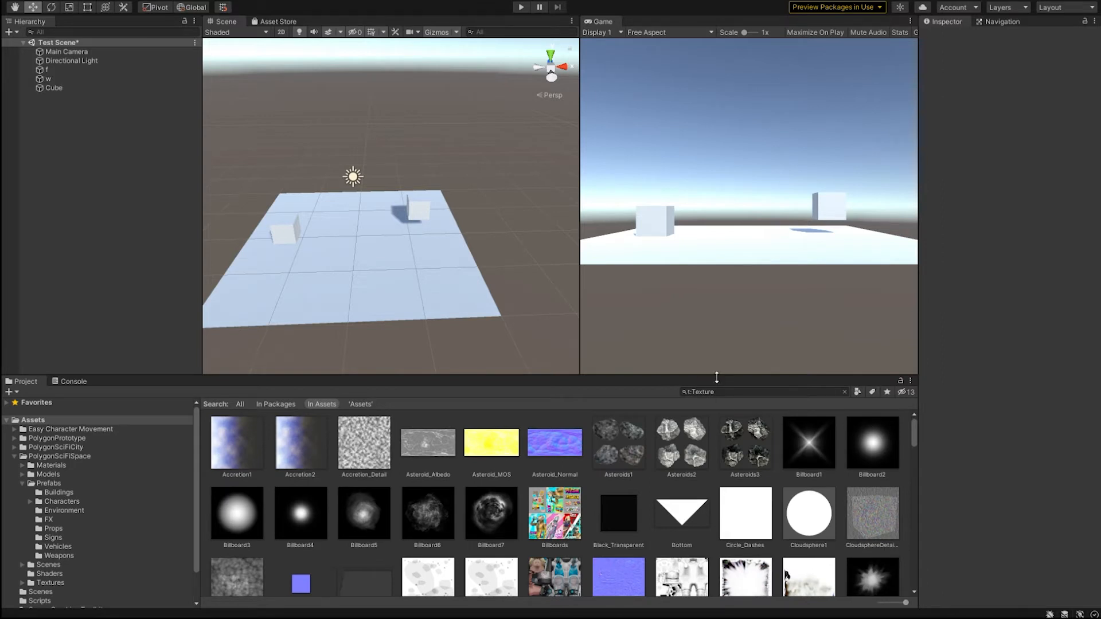
{"action": "left_click", "coordinate": [887, 392]}
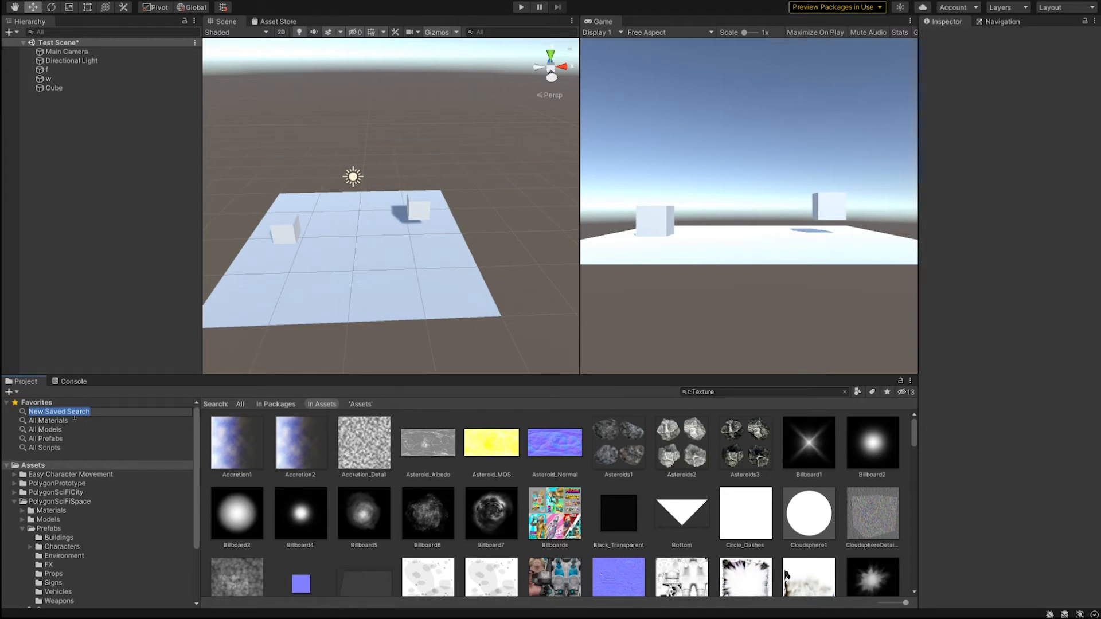
{"action": "type", "text": "Find our Textures"}
{"action": "key", "text": "Return"}
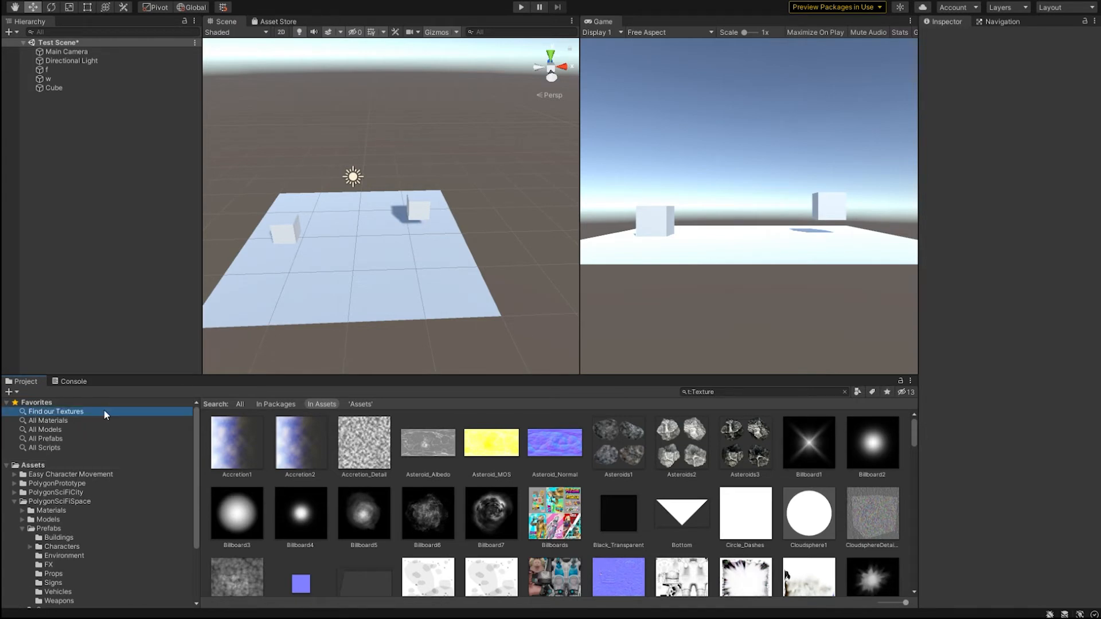
Search the project assets for "ship" and save the search as a favorite named "ship search".
{"action": "left_click", "coordinate": [56, 421]}
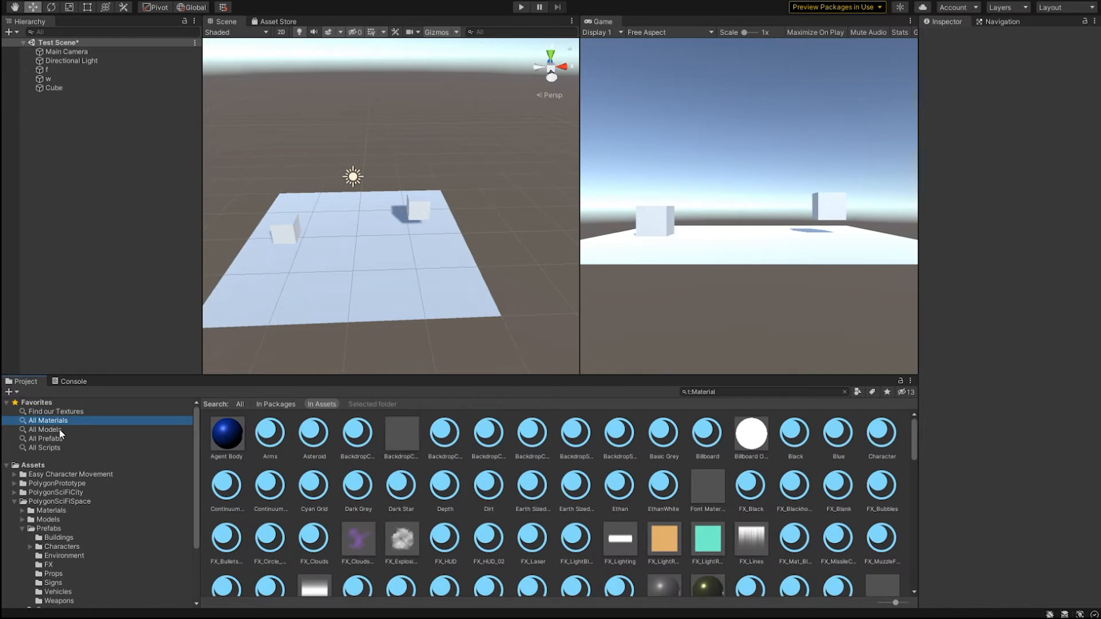
{"action": "left_click", "coordinate": [59, 413]}
{"action": "left_click", "coordinate": [728, 391]}
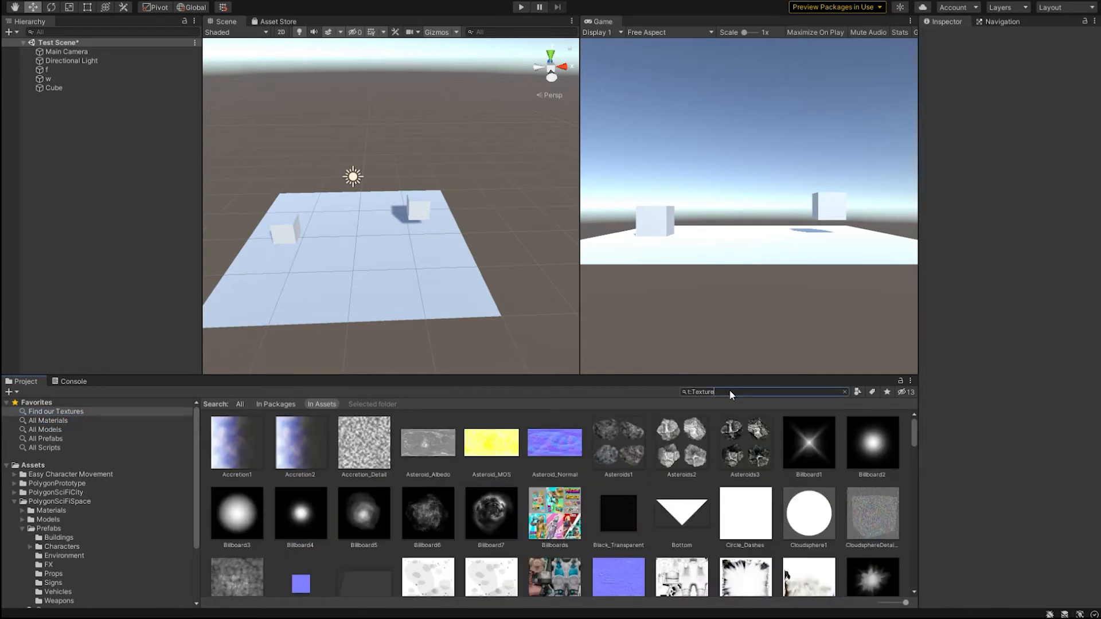
{"action": "type", "text": "ship"}
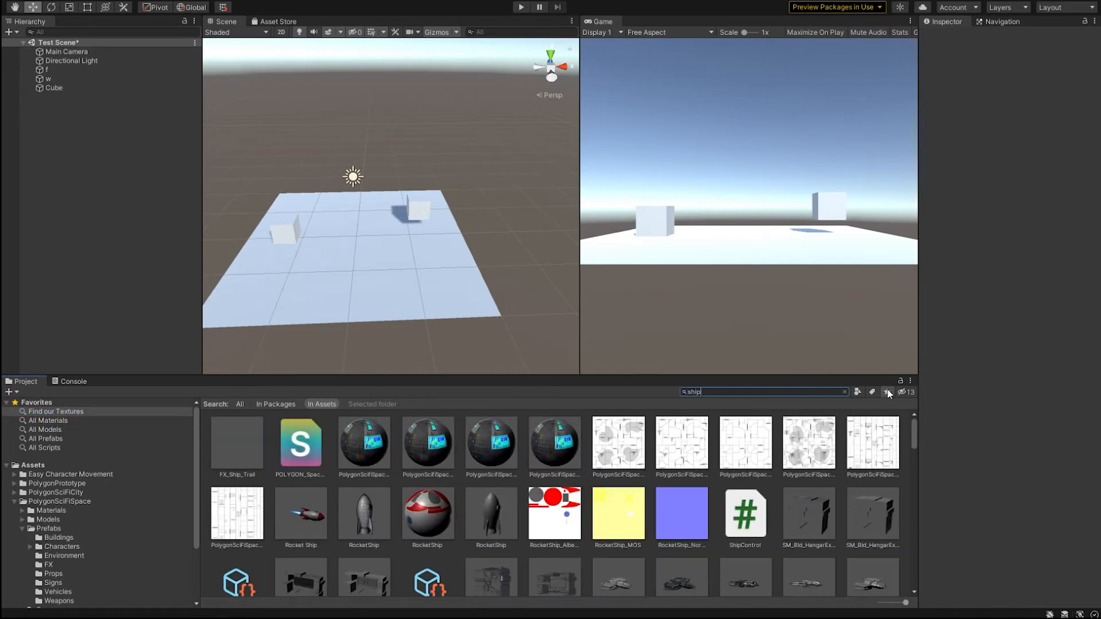
{"action": "left_click", "coordinate": [888, 392]}
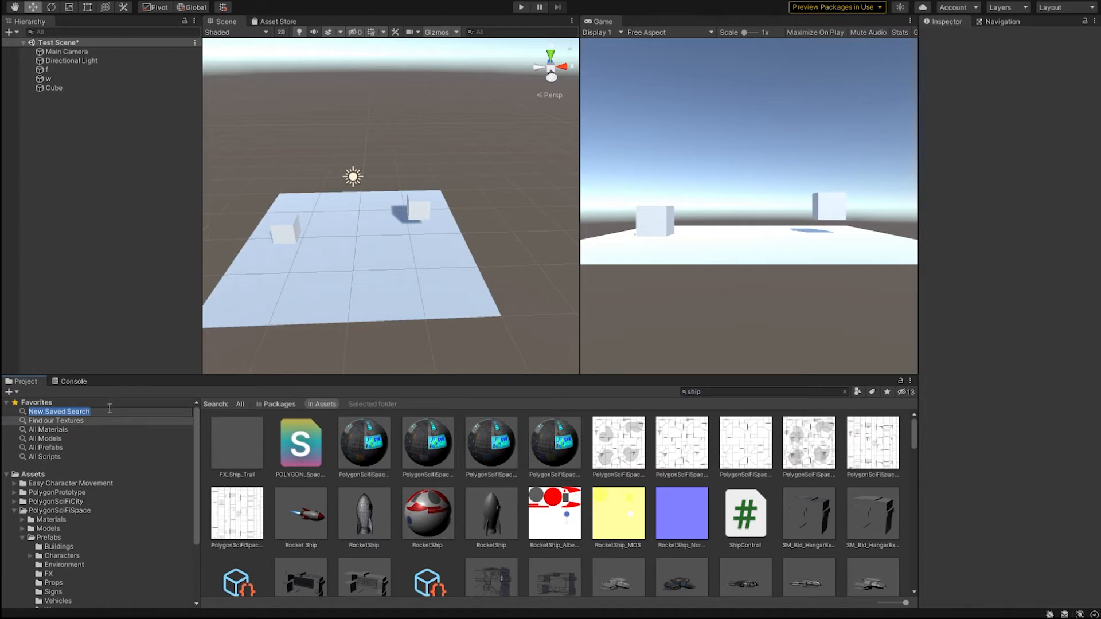
{"action": "type", "text": "ship search"}
{"action": "key", "text": "Return"}
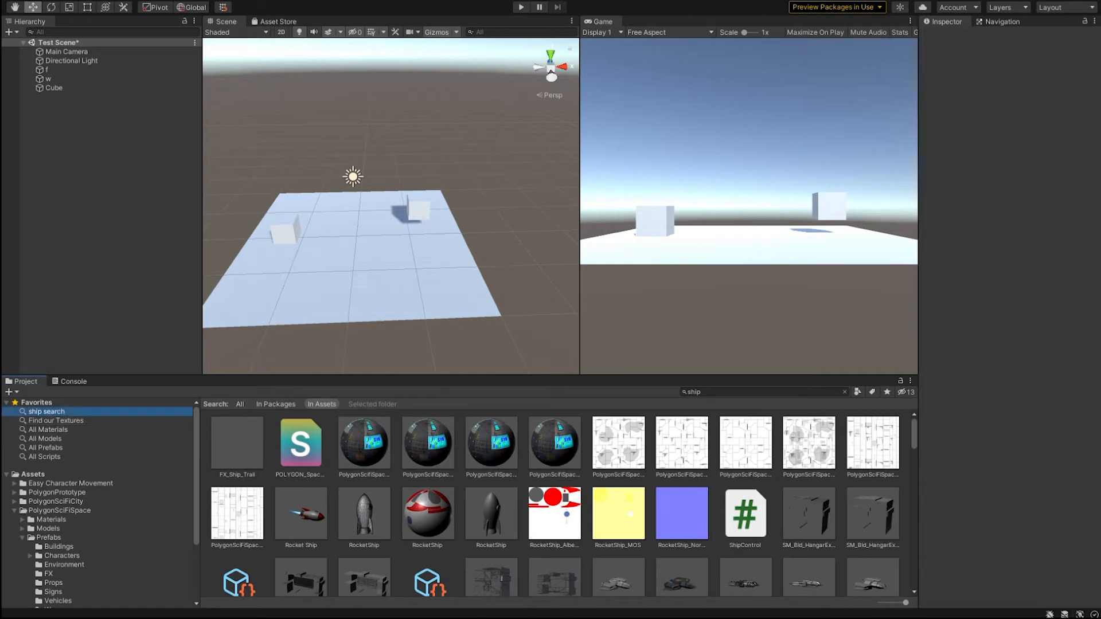
Look through the saved favorite searches, including All Materials, and return to the main Assets folder.
{"action": "left_click", "coordinate": [46, 422]}
{"action": "key", "text": "Up"}
{"action": "left_click", "coordinate": [47, 430]}
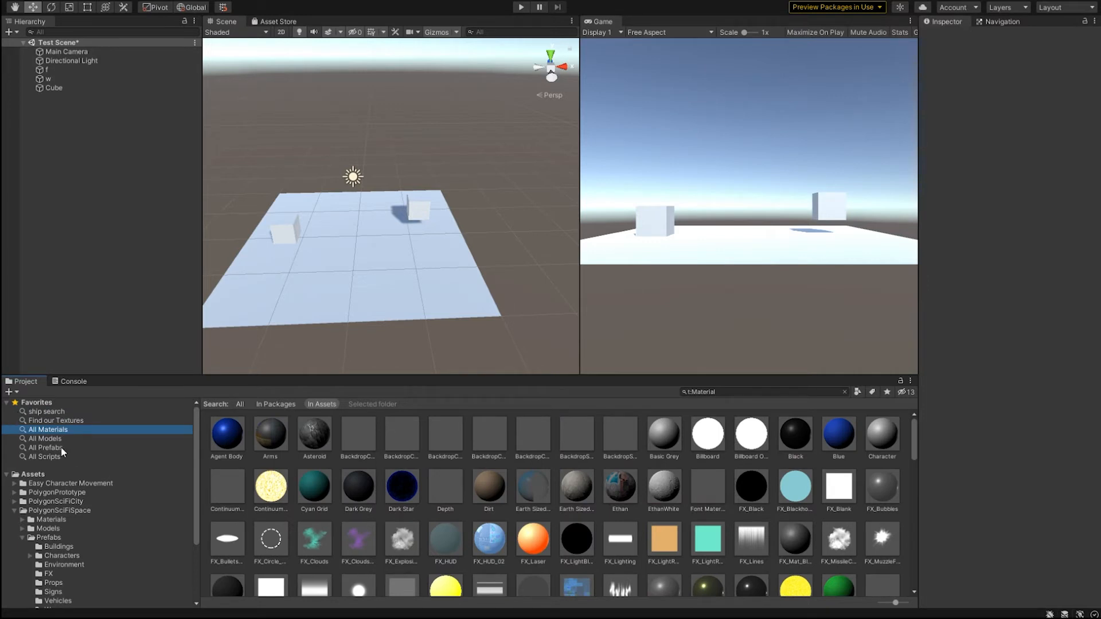
{"action": "left_click", "coordinate": [36, 475]}
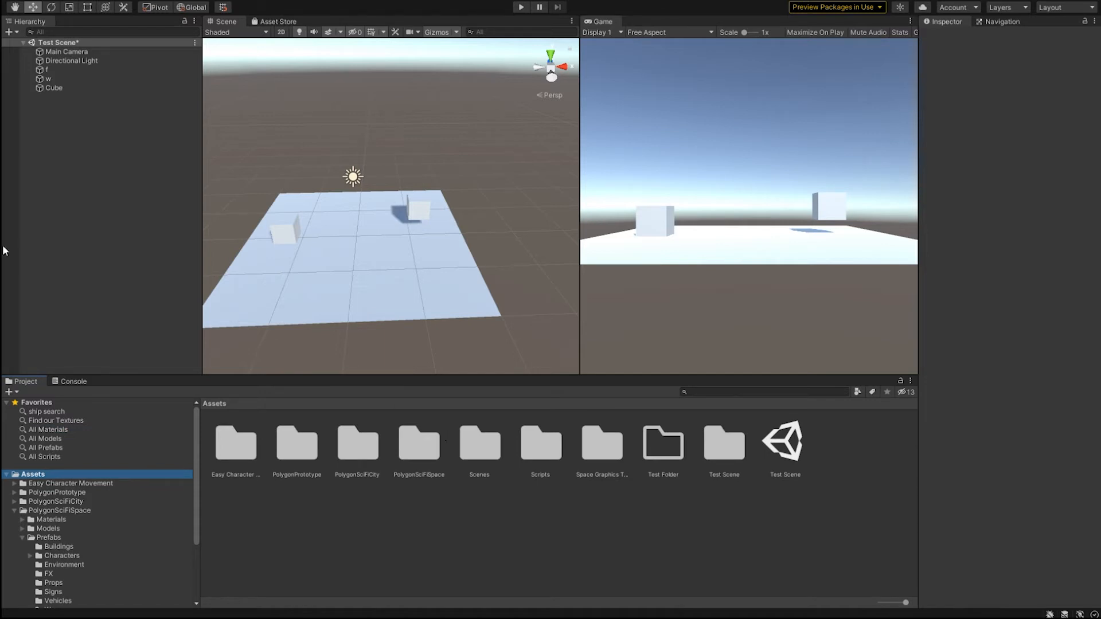
Lower the floating Cube towards the plane to a Y position of 0.32.
{"action": "left_click", "coordinate": [1008, 23]}
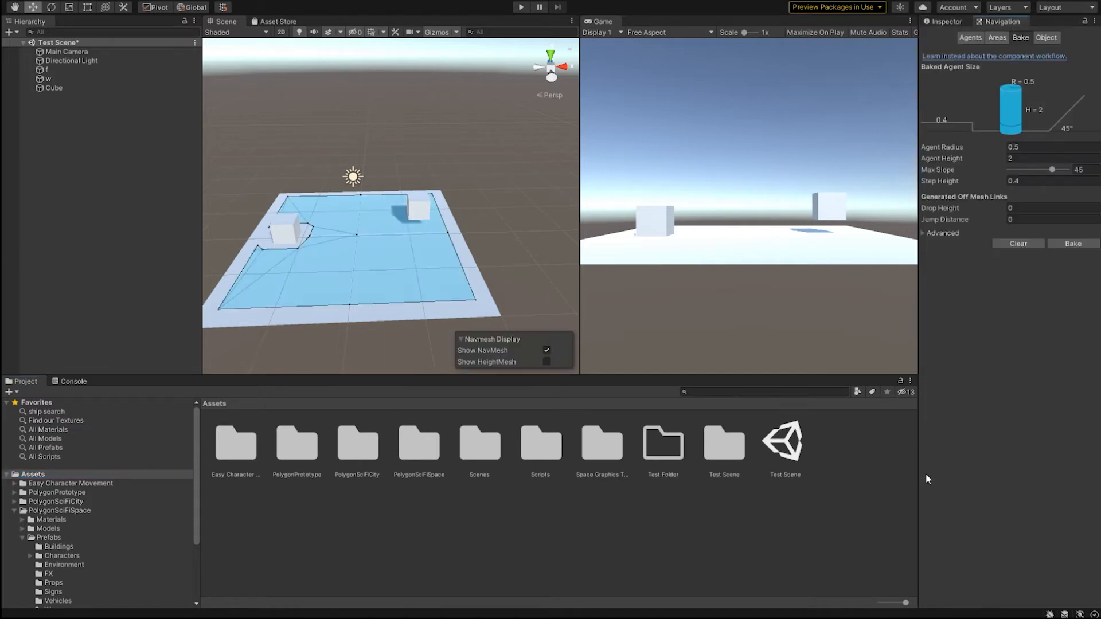
{"action": "left_click", "coordinate": [945, 21]}
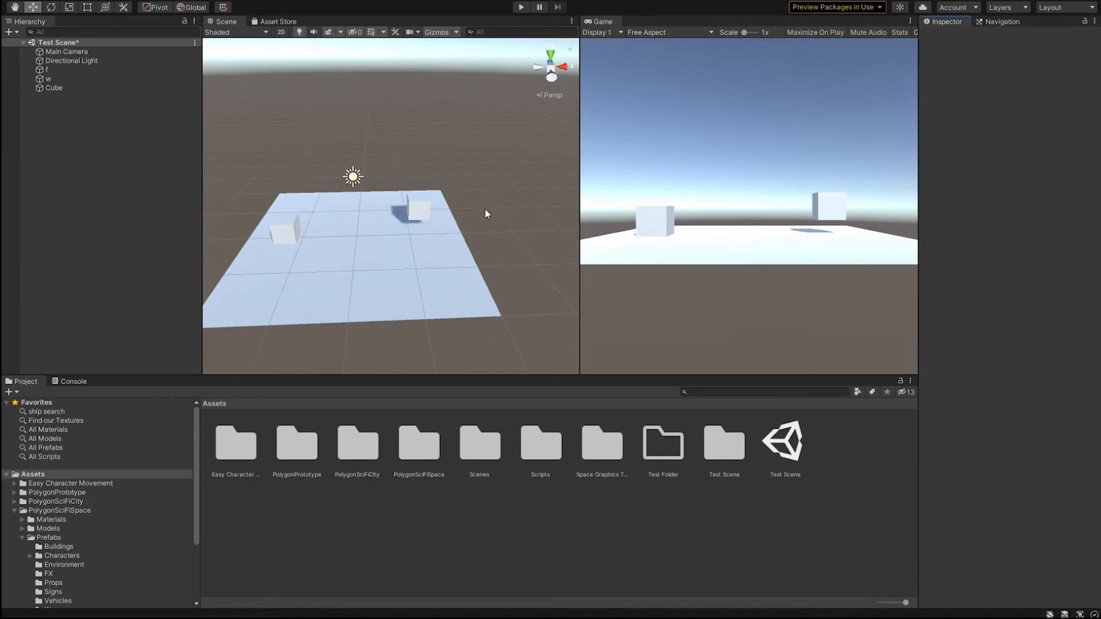
{"action": "left_click", "coordinate": [281, 232]}
{"action": "left_click", "coordinate": [420, 212]}
{"action": "left_click_drag", "start_coordinate": [421, 162], "coordinate": [423, 181]}
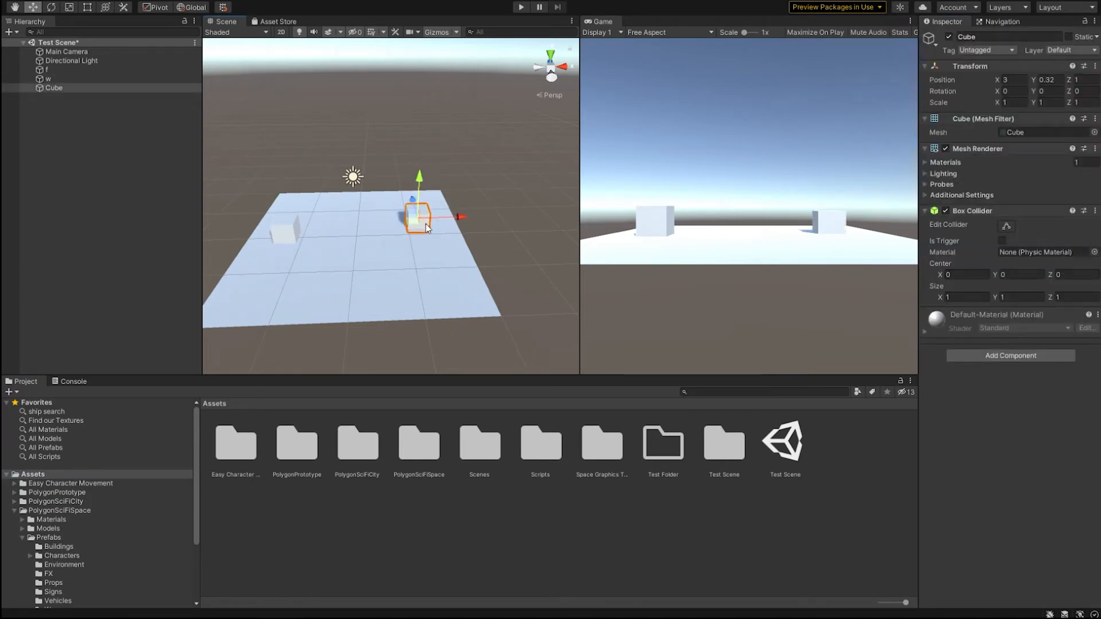
Compare the Static settings of the plane, the w cube and the Cube with the NavMesh around them.
{"action": "left_click", "coordinate": [287, 230]}
{"action": "left_click", "coordinate": [321, 304]}
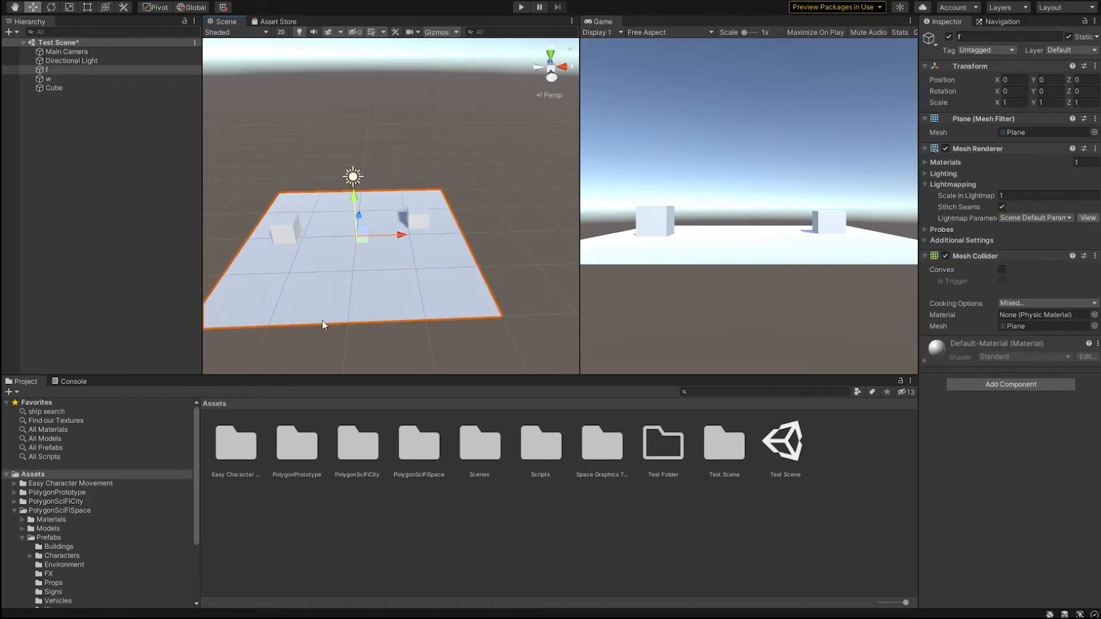
{"action": "left_click", "coordinate": [411, 218]}
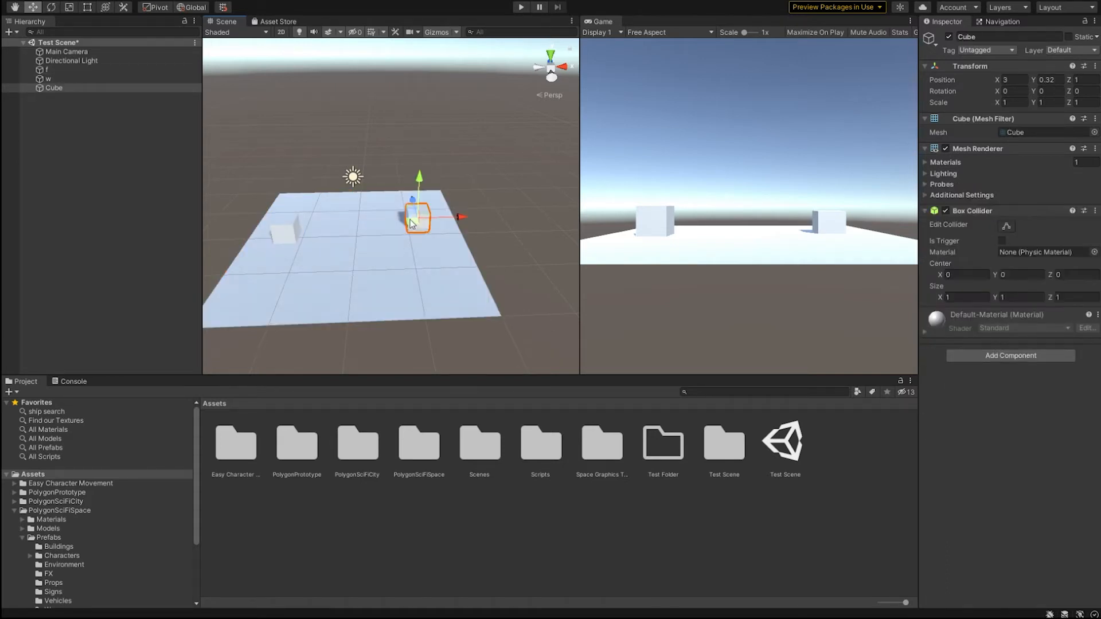
{"action": "left_click", "coordinate": [998, 21]}
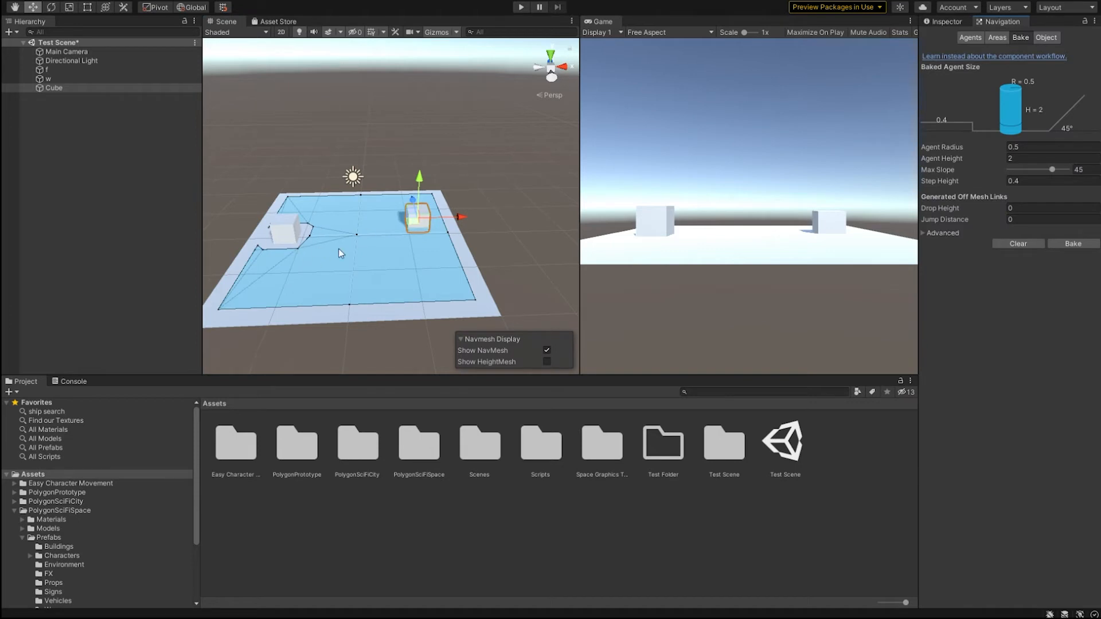
{"action": "right_click_drag", "start_coordinate": [476, 283], "coordinate": [446, 295]}
{"action": "key", "text": "w"}
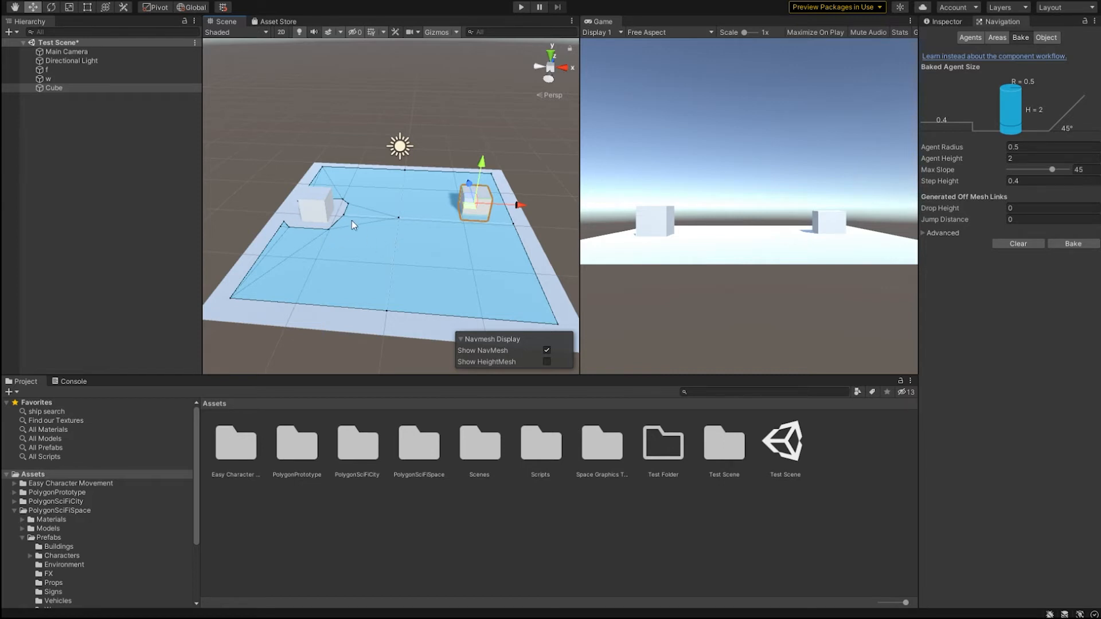
{"action": "left_click", "coordinate": [313, 210]}
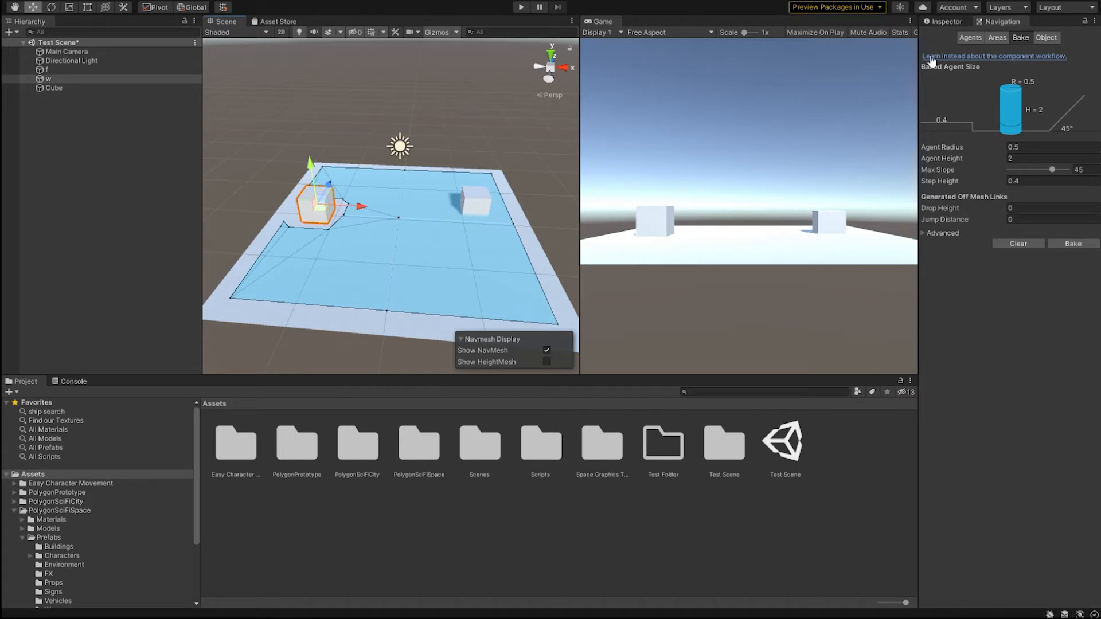
{"action": "left_click", "coordinate": [943, 21]}
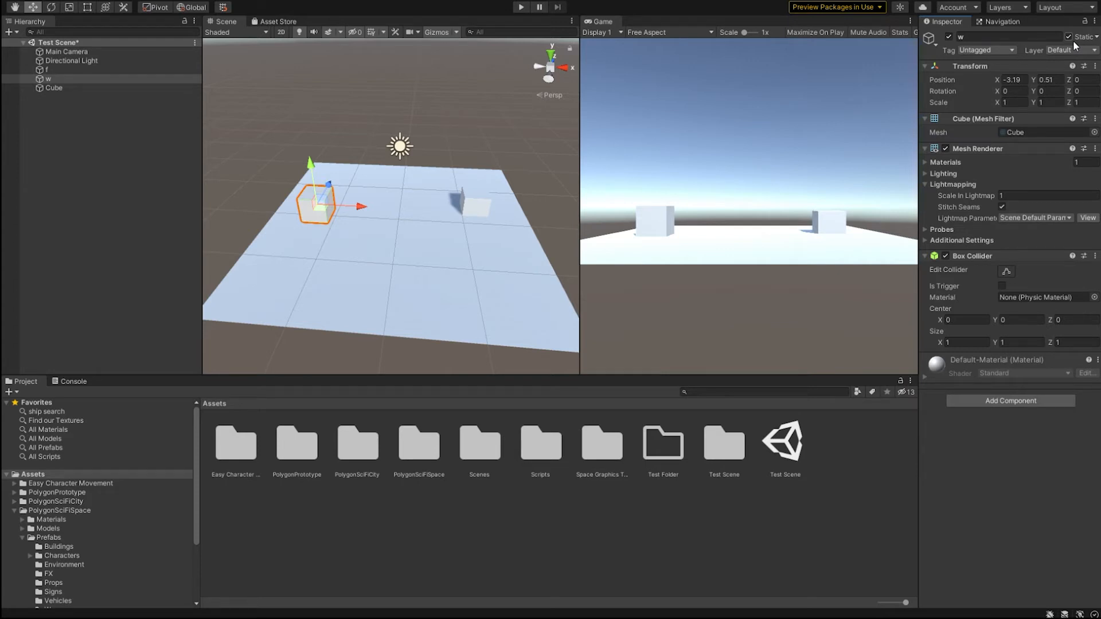
{"action": "left_click", "coordinate": [487, 213]}
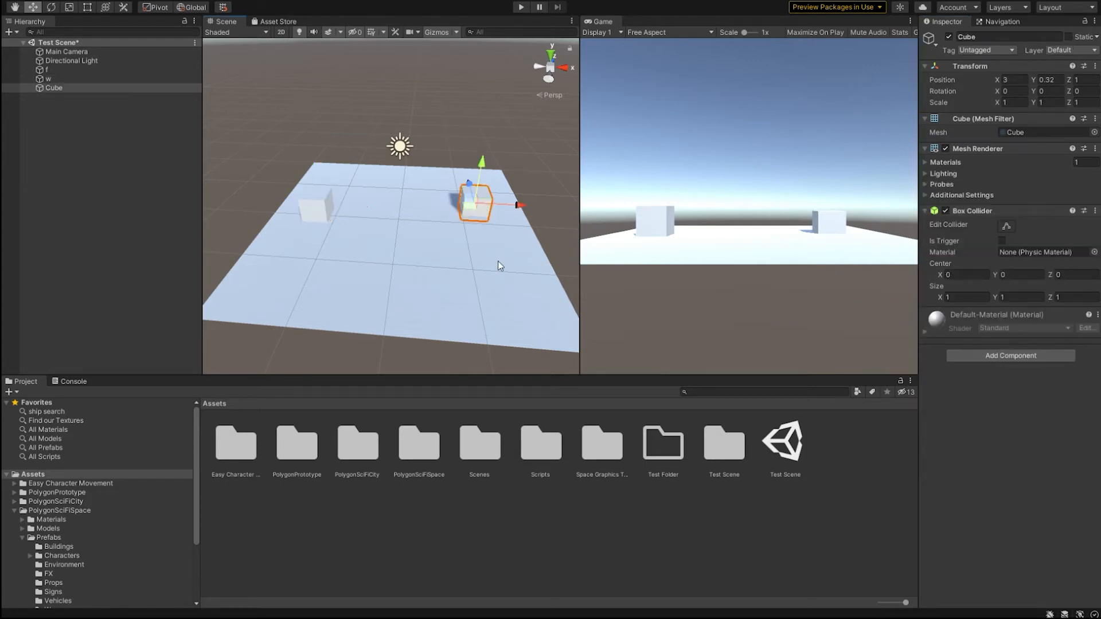
{"action": "left_click", "coordinate": [1003, 22]}
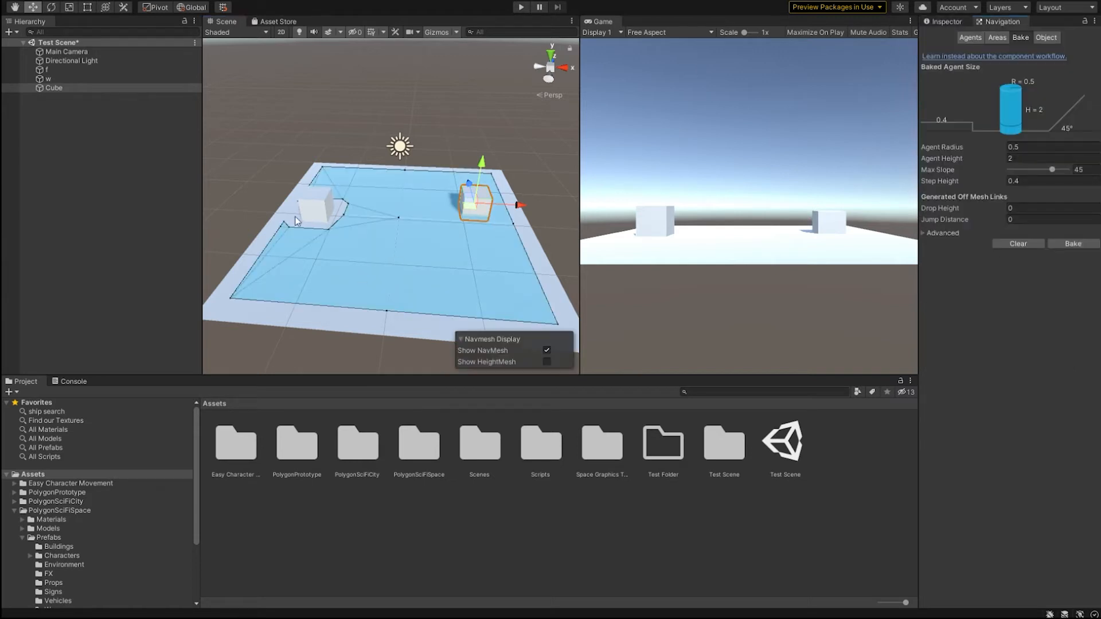
Mark the Cube as Static and rebake the NavMesh.
{"action": "left_click", "coordinate": [943, 21]}
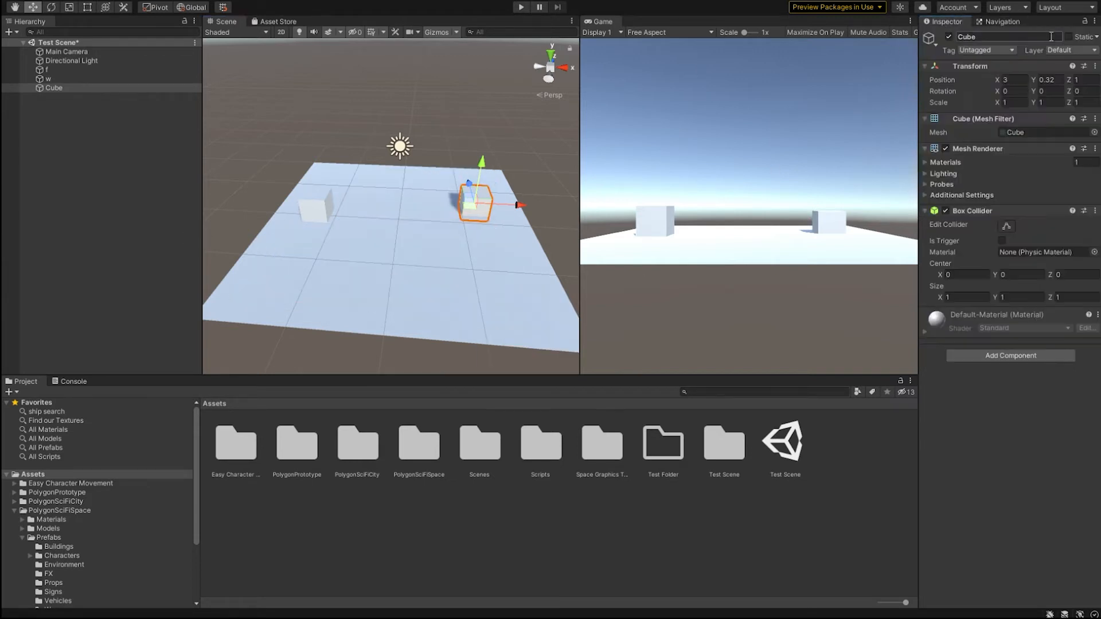
{"action": "left_click", "coordinate": [1069, 36]}
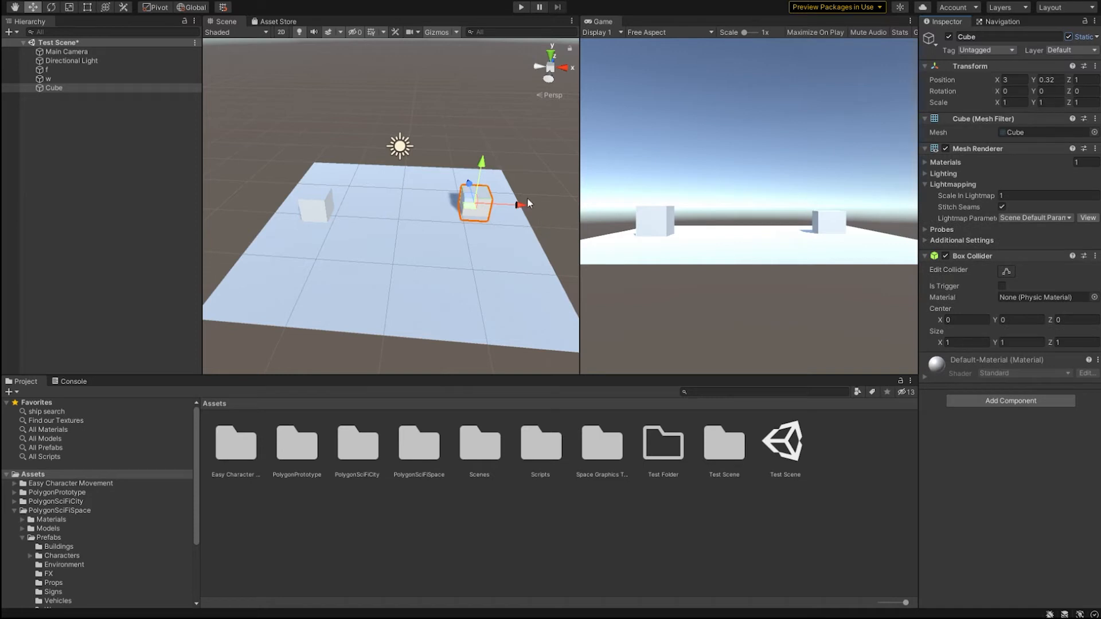
{"action": "left_click", "coordinate": [1005, 23]}
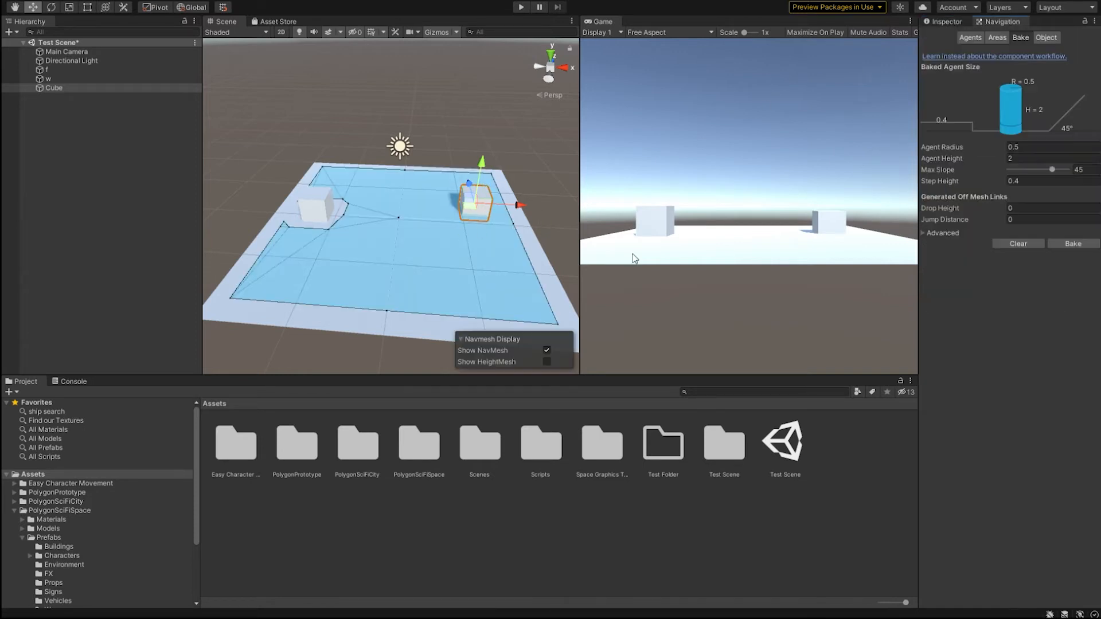
{"action": "left_click", "coordinate": [1078, 246]}
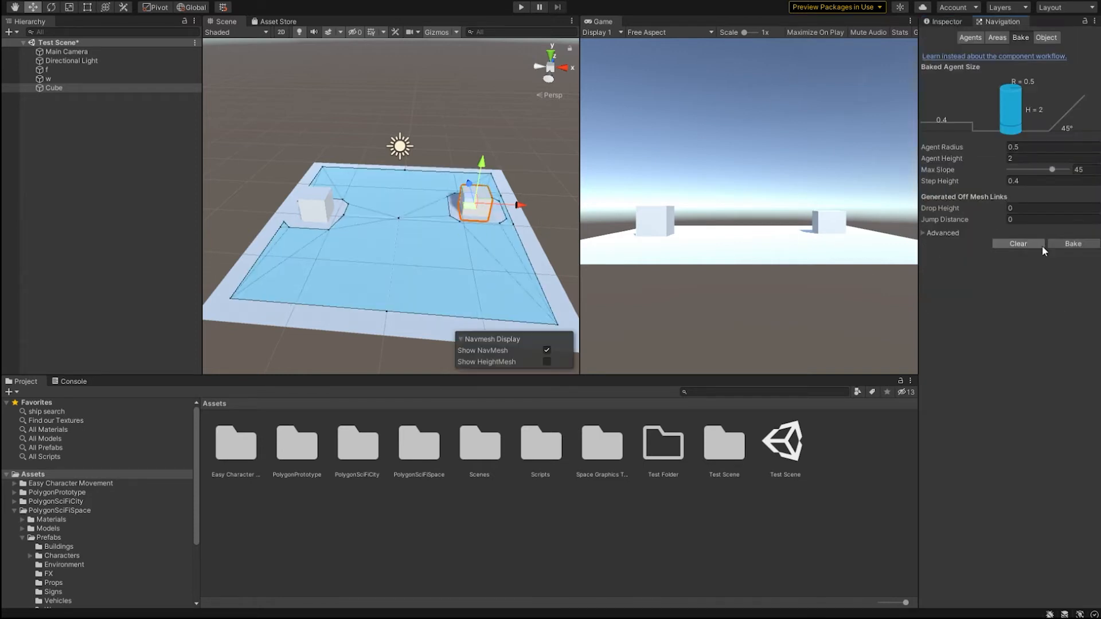
{"action": "left_click_drag", "start_coordinate": [367, 241], "coordinate": [179, 232], "text": "alt"}
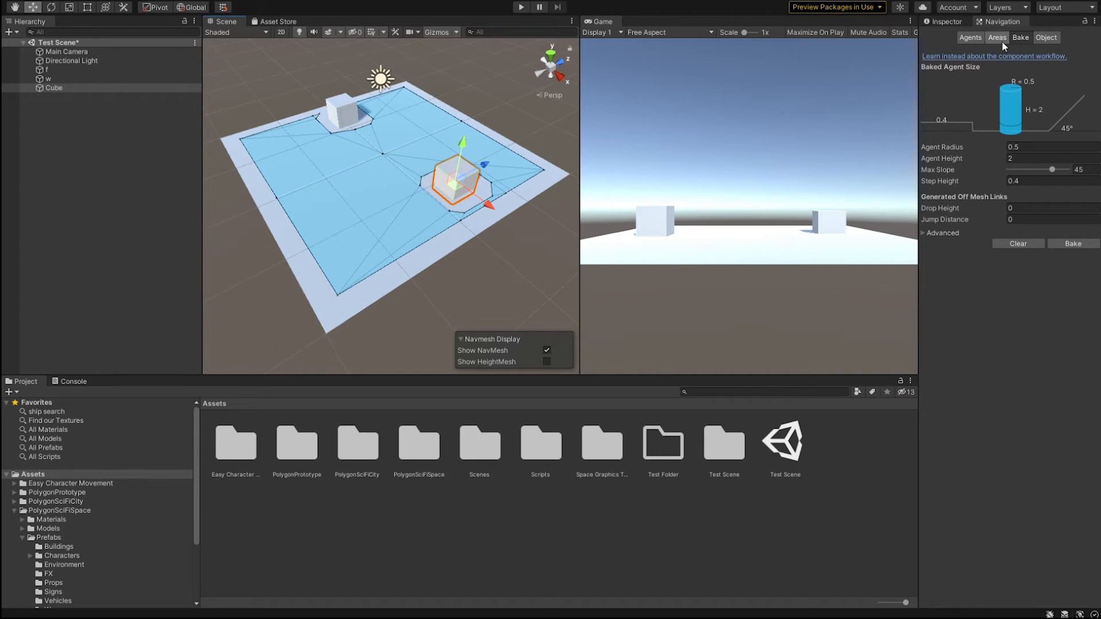
Rebake the NavMesh with an agent radius of 0.23 and set the agent height to 0.96.
{"action": "left_click_drag", "start_coordinate": [992, 145], "coordinate": [984, 144]}
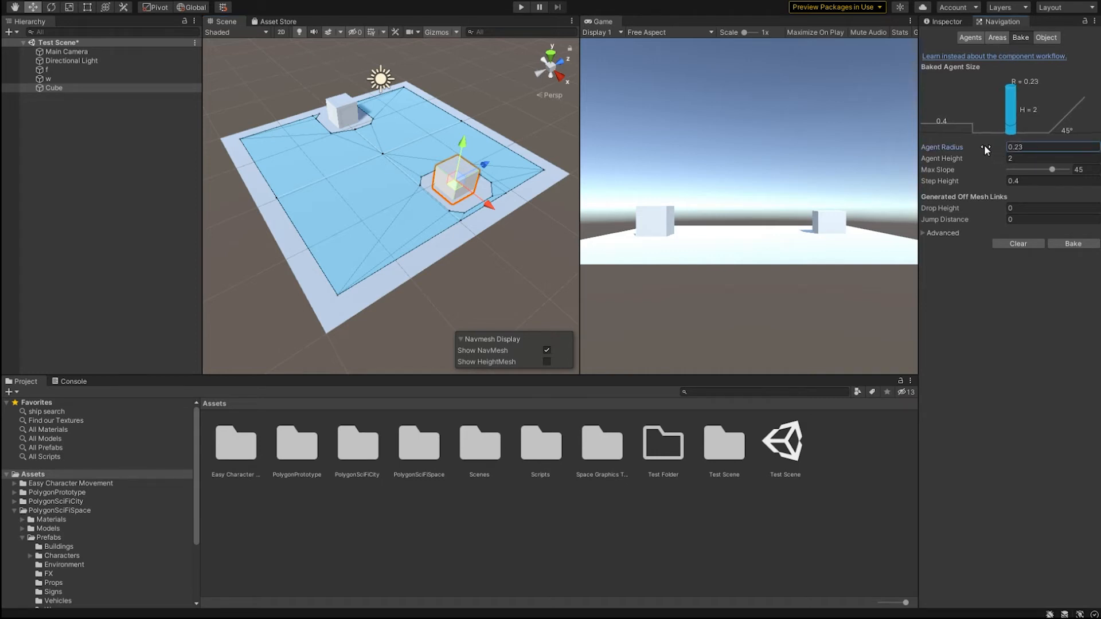
{"action": "left_click", "coordinate": [1068, 244]}
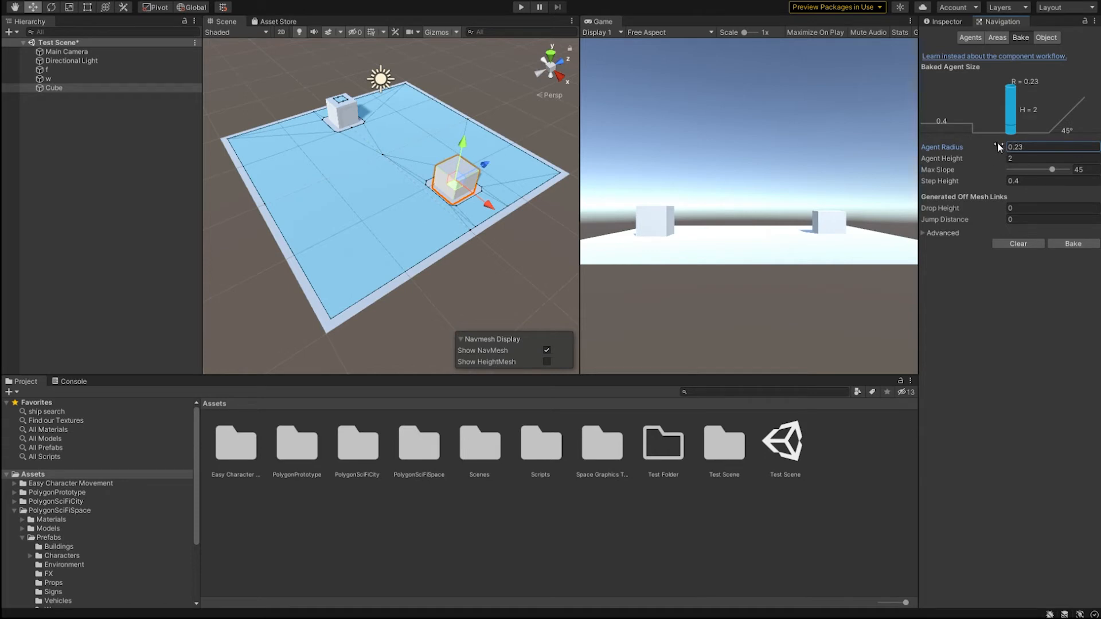
{"action": "mouse_move", "coordinate": [995, 158]}
{"action": "left_mouse_down"}
{"action": "mouse_move", "coordinate": [1006, 160]}
{"action": "mouse_move", "coordinate": [977, 166]}
{"action": "left_mouse_up"}
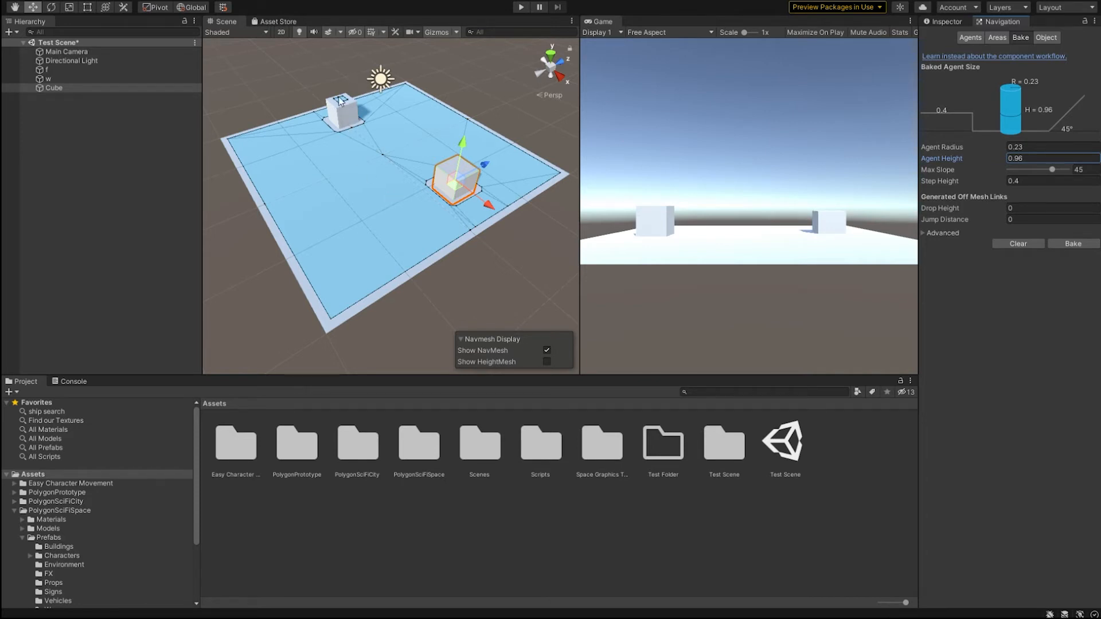
Stretch both cubes into tall pillars and span them with a duplicated cube scaled into a long horizontal beam.
{"action": "key", "text": "a"}
{"action": "right_click_drag", "start_coordinate": [456, 190], "coordinate": [631, 202]}
{"action": "key", "text": "w"}
{"action": "key", "text": "e"}
{"action": "key", "text": "s"}
{"action": "right_click_drag", "start_coordinate": [450, 244], "coordinate": [369, 190]}
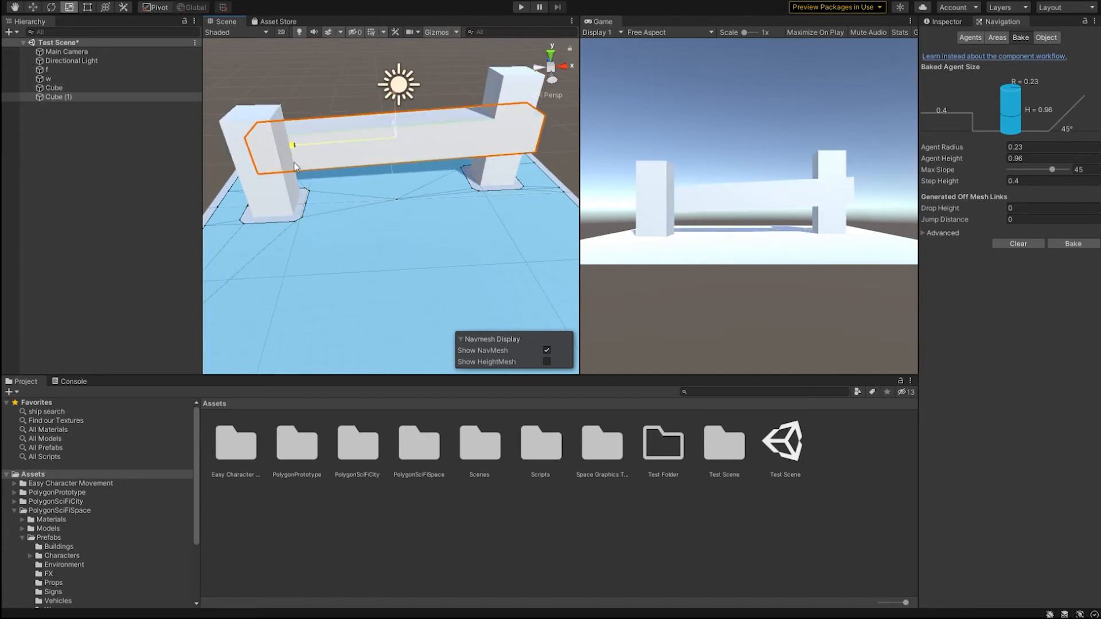
Raise the beam to the top of the two pillars and rebake the NavMesh.
{"action": "right_click_drag", "start_coordinate": [565, 252], "coordinate": [618, 287]}
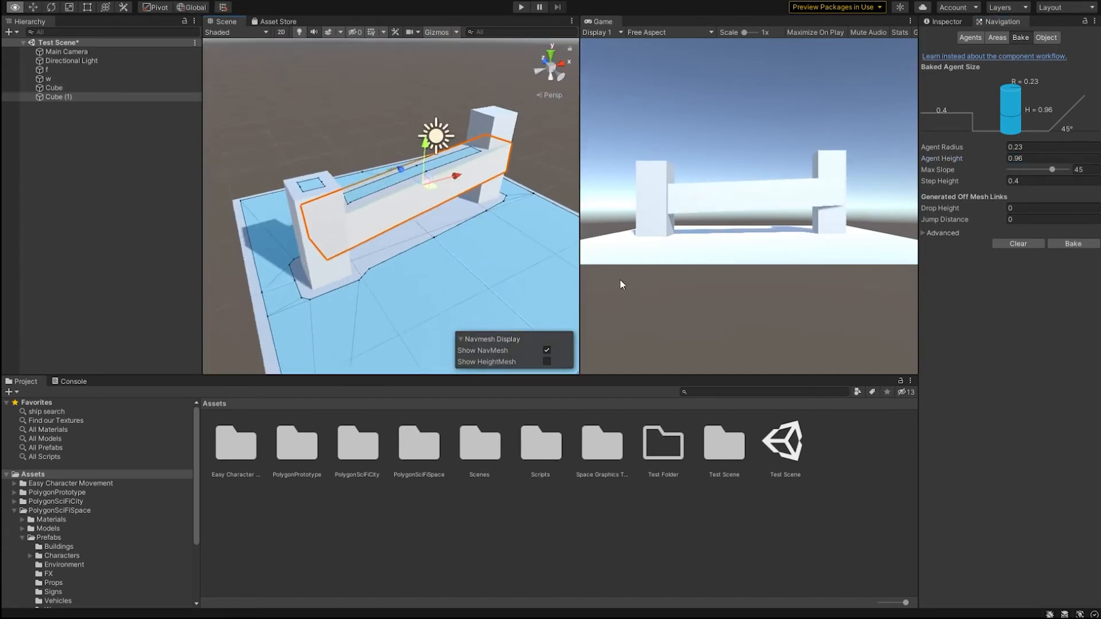
{"action": "key", "text": "s"}
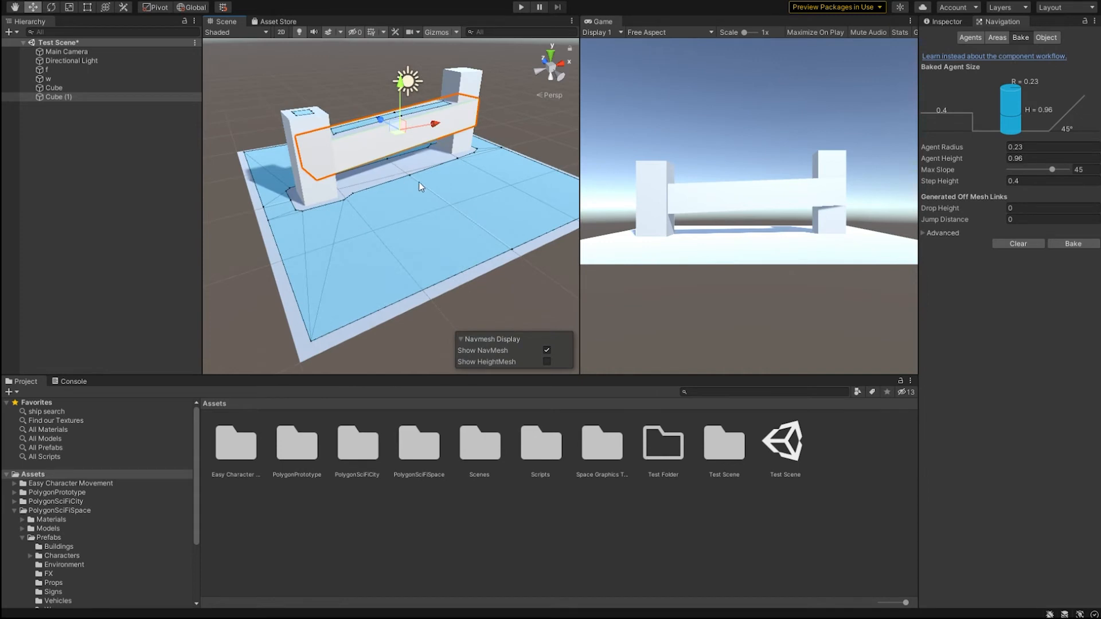
{"action": "scroll", "coordinate": [415, 186], "scroll_direction": "up", "scroll_amount": 5}
{"action": "left_click_drag", "start_coordinate": [403, 102], "coordinate": [402, 52]}
{"action": "left_click", "coordinate": [1073, 244]}
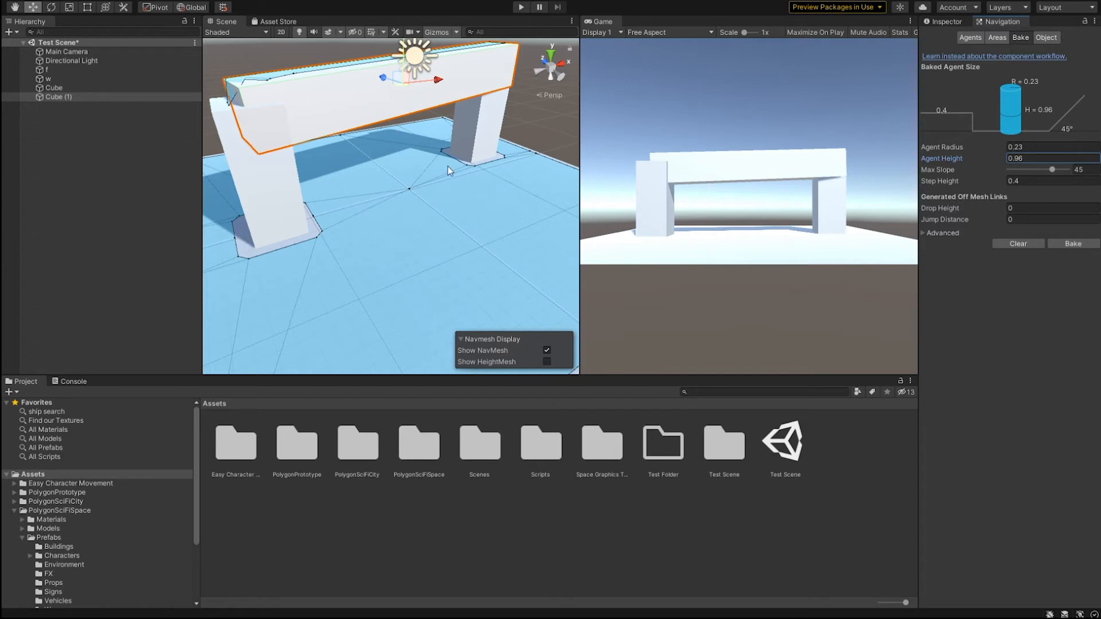
Set the agent height to 2.45 and rebake the NavMesh beneath the beam.
{"action": "left_click_drag", "start_coordinate": [952, 158], "coordinate": [975, 160]}
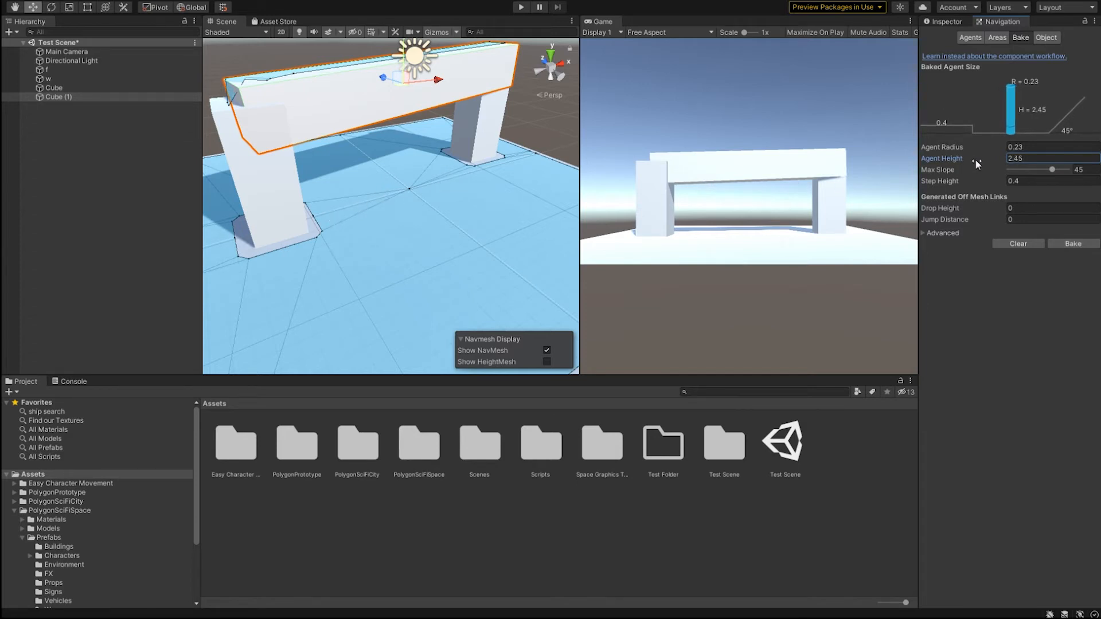
{"action": "left_click", "coordinate": [1073, 244]}
{"action": "left_click_drag", "start_coordinate": [416, 218], "coordinate": [387, 208], "text": "alt"}
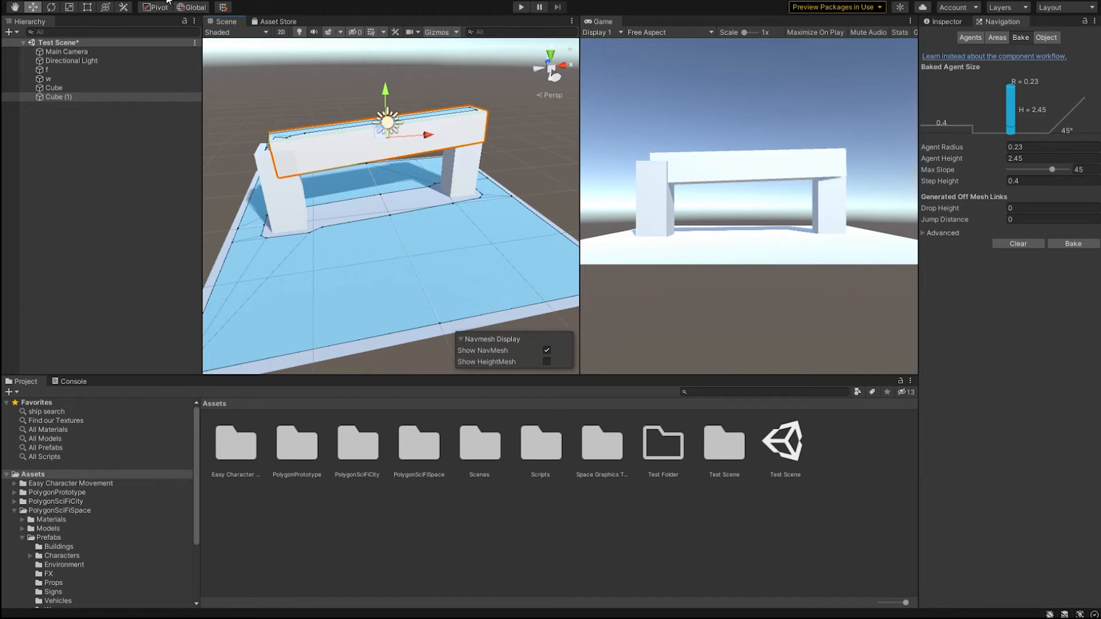
Rotate the beam horizontally so it sits askew across the two pillars.
{"action": "left_click_drag", "start_coordinate": [396, 193], "coordinate": [611, 213], "text": "alt"}
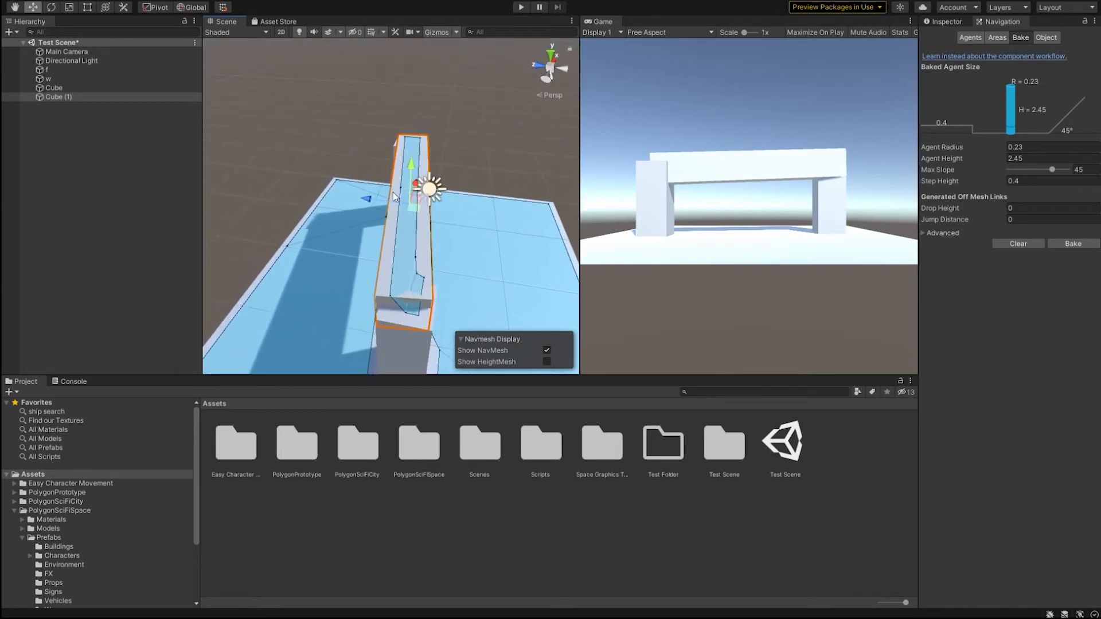
{"action": "key", "text": "e"}
{"action": "left_click_drag", "start_coordinate": [397, 229], "coordinate": [439, 232]}
{"action": "left_click", "coordinate": [484, 153]}
{"action": "key", "text": "d"}
{"action": "right_click_drag", "start_coordinate": [491, 200], "coordinate": [416, 224]}
{"action": "left_click", "coordinate": [410, 226]}
{"action": "key", "text": "w"}
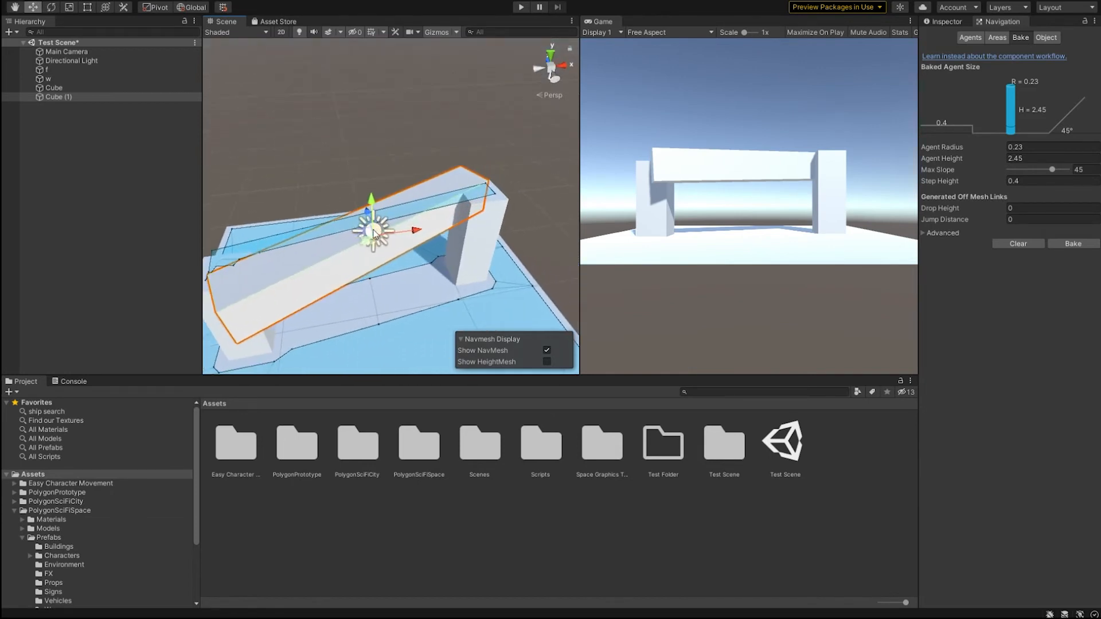
Switch the transform handles to local orientation and rotate the beam back in line with the two pillars.
{"action": "left_click", "coordinate": [192, 12]}
{"action": "key", "text": "a"}
{"action": "right_click_drag", "start_coordinate": [385, 138], "coordinate": [344, 245]}
{"action": "key", "text": "e"}
{"action": "left_click_drag", "start_coordinate": [344, 246], "coordinate": [324, 243]}
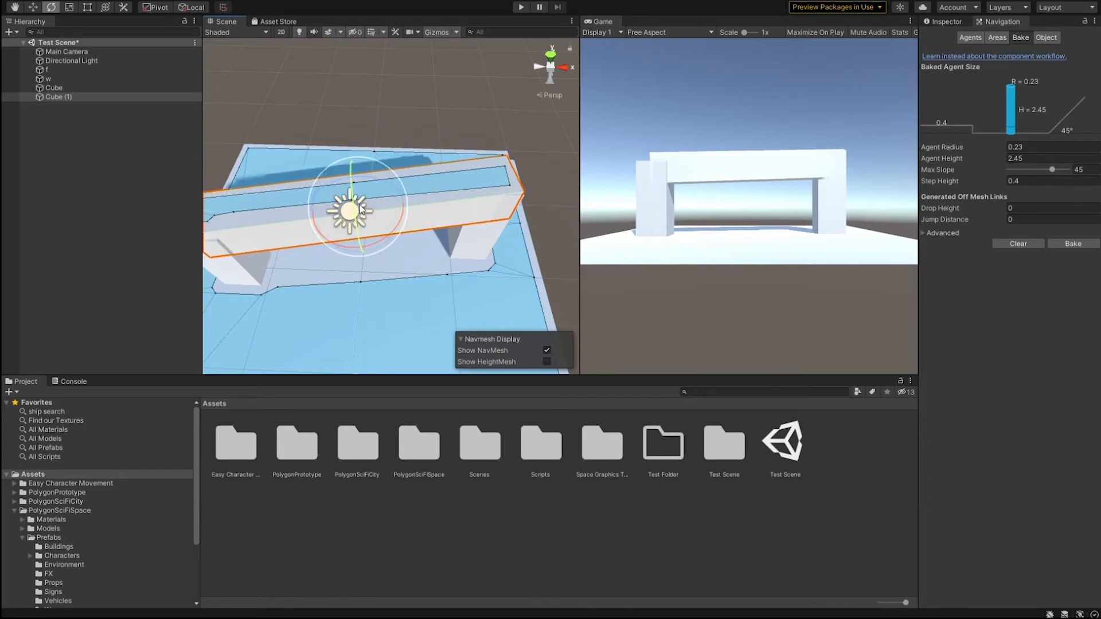
Switch the transform handles back to global orientation and activate the Move tool on the beam.
{"action": "left_click", "coordinate": [189, 8]}
{"action": "right_click_drag", "start_coordinate": [345, 194], "coordinate": [332, 150]}
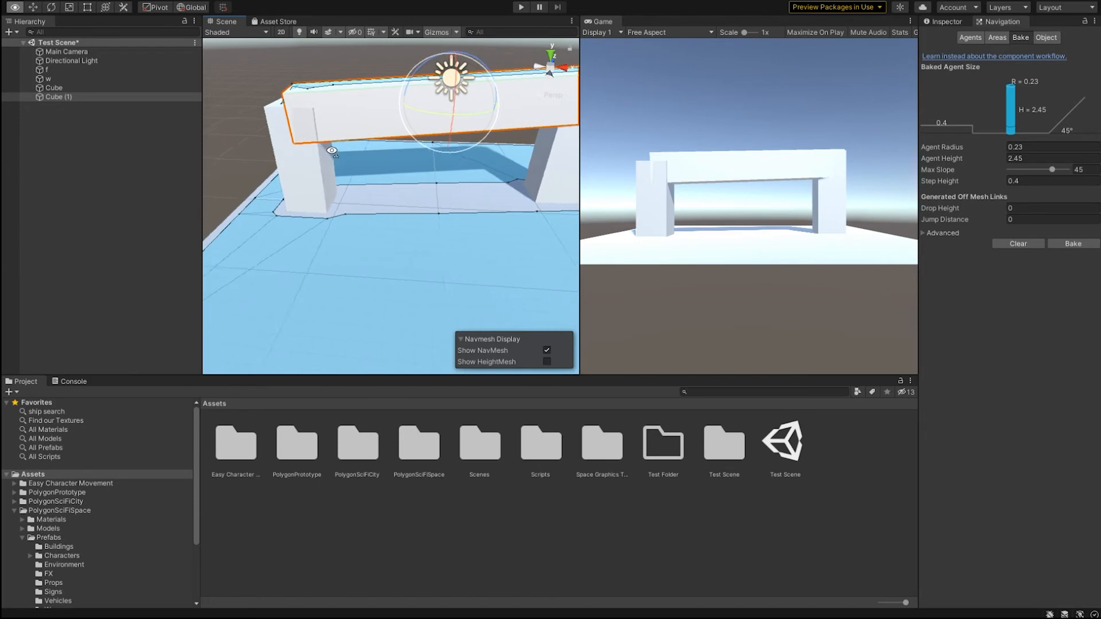
{"action": "key", "text": "d"}
{"action": "key", "text": "w"}
{"action": "key", "text": "e"}
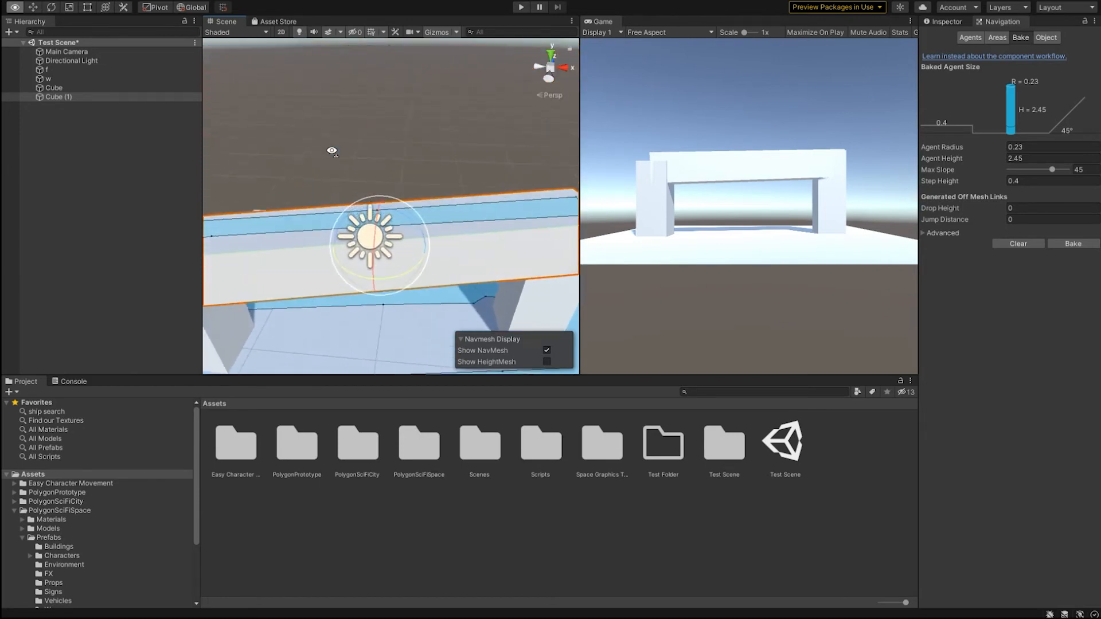
{"action": "key", "text": "w"}
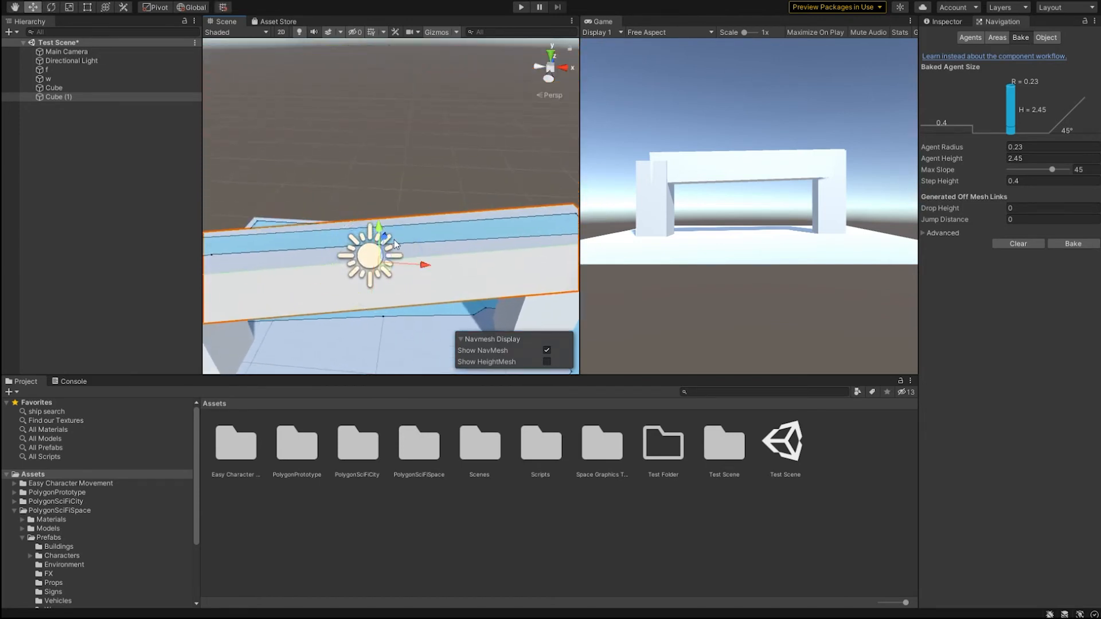
{"action": "left_click_drag", "start_coordinate": [445, 229], "coordinate": [152, 7], "text": "alt"}
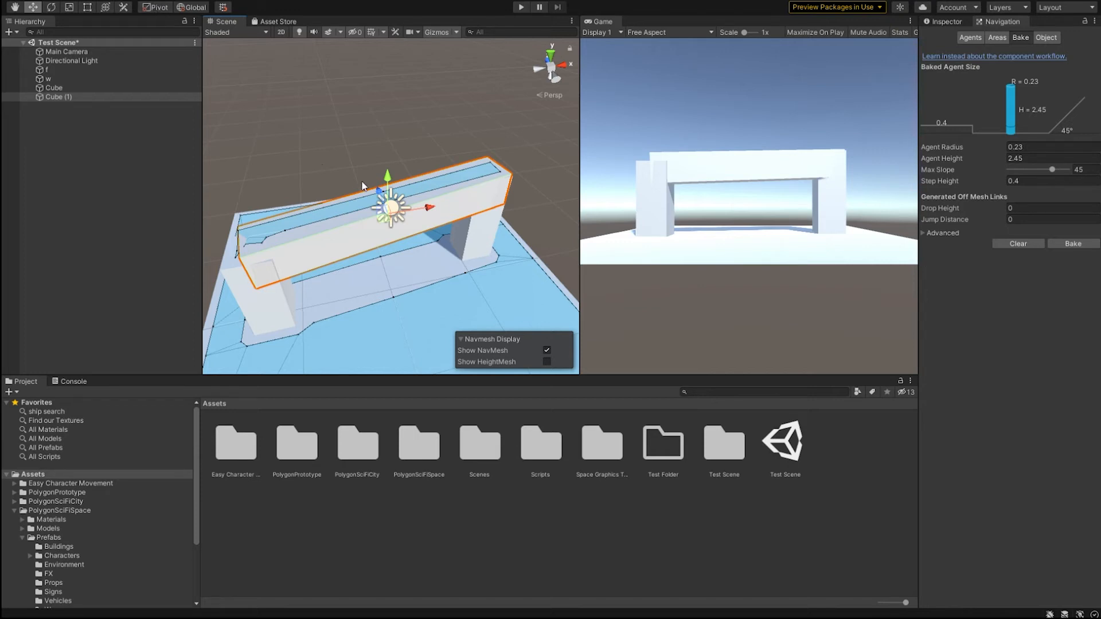
Rotate the beam horizontally about its centre so it sits askew across the two pillars again.
{"action": "key", "text": "e"}
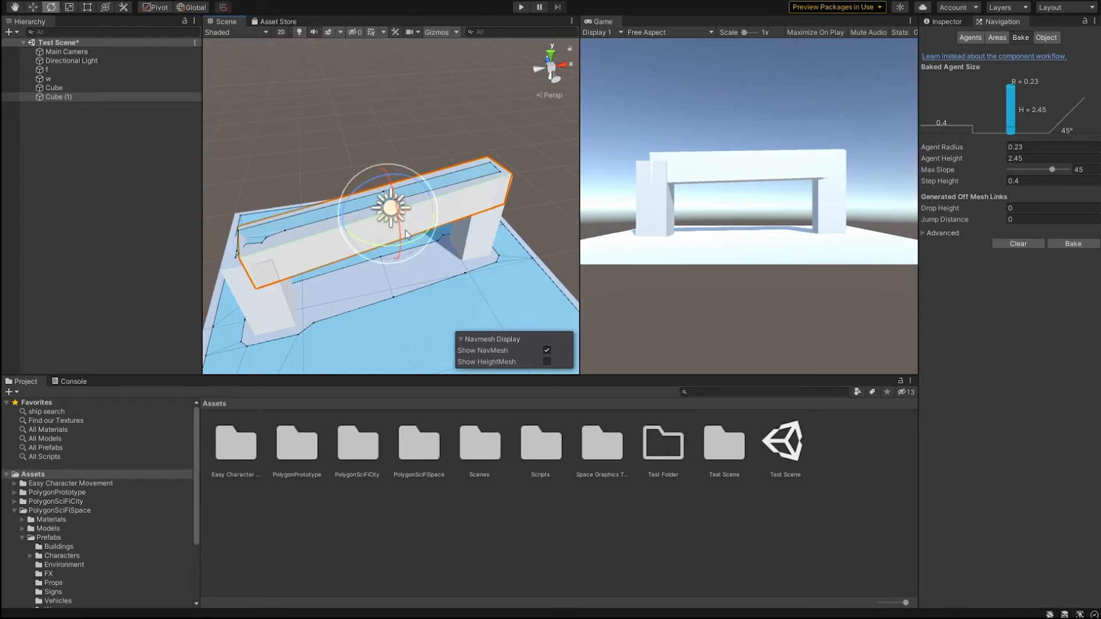
{"action": "left_click_drag", "start_coordinate": [422, 241], "coordinate": [262, 302]}
{"action": "mouse_move", "coordinate": [181, 304]}
{"action": "left_mouse_down"}
{"action": "mouse_move", "coordinate": [204, 320]}
{"action": "mouse_move", "coordinate": [197, 313]}
{"action": "left_mouse_up"}
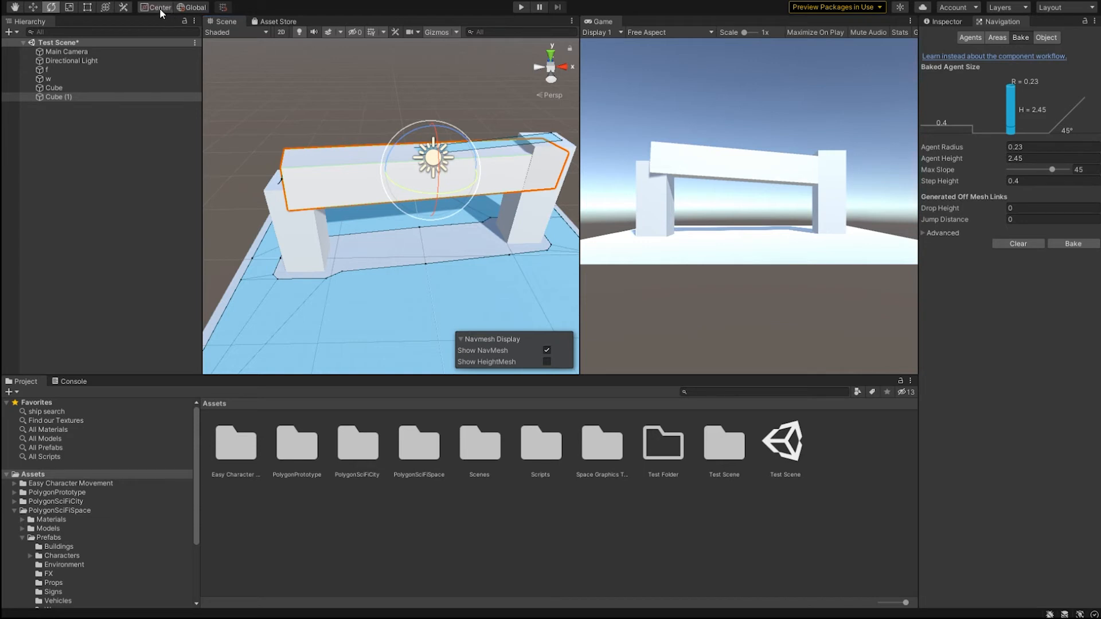
Create an empty game object at the scene root and name it Pivot.
{"action": "left_click", "coordinate": [52, 148]}
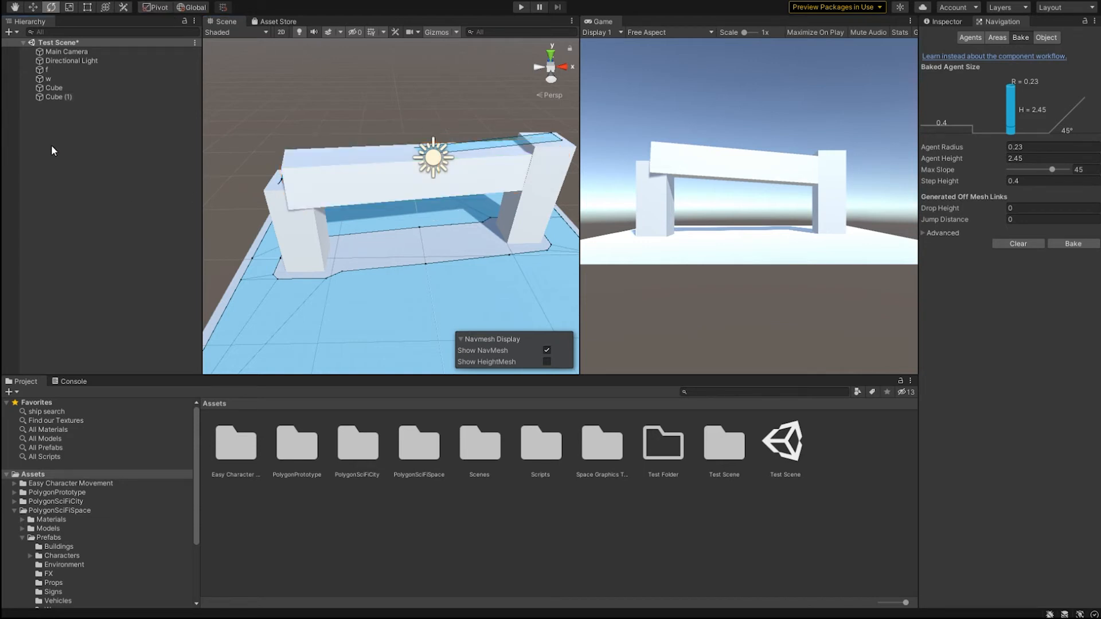
{"action": "key", "text": "ctrl+shift+n"}
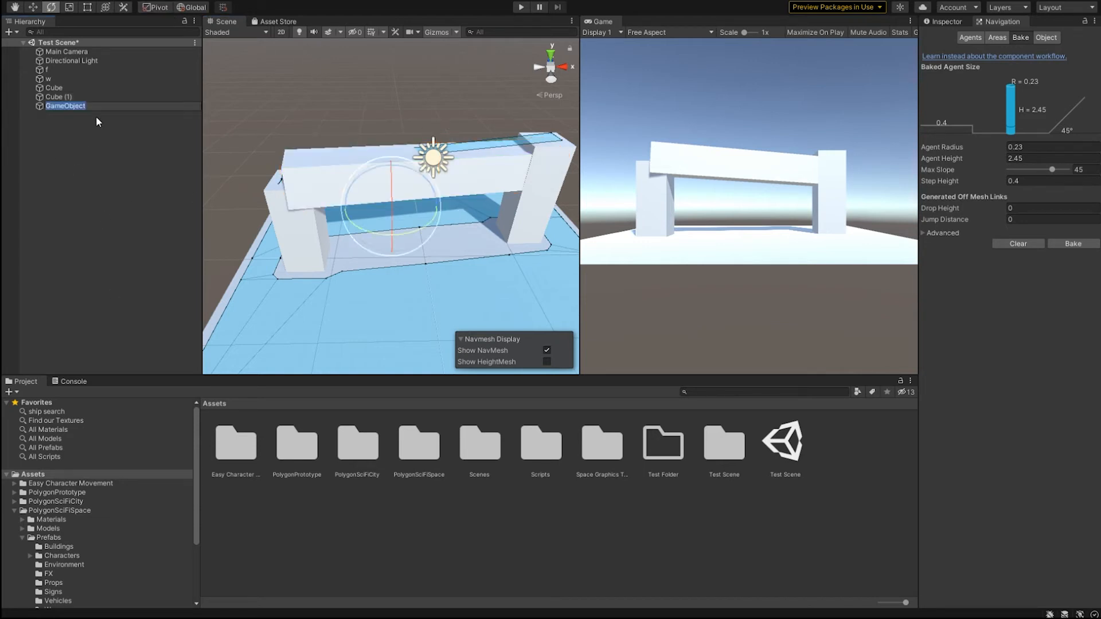
{"action": "type", "text": "Pivot"}
{"action": "key", "text": "Return"}
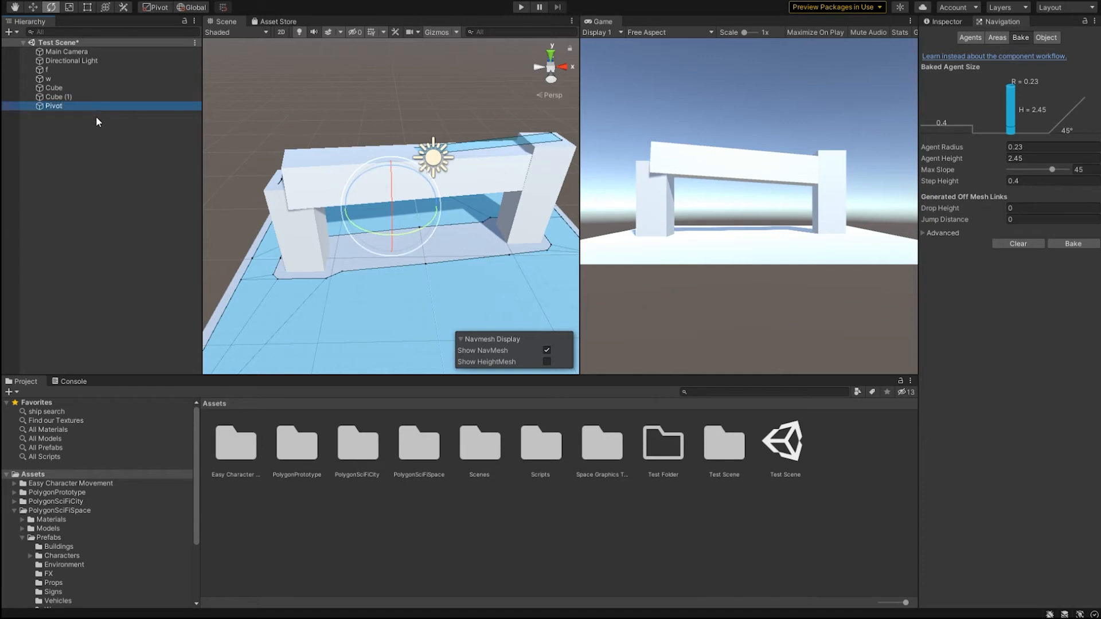
Move the empty Pivot object up to the end of the beam above one pillar.
{"action": "key", "text": "w"}
{"action": "left_click_drag", "start_coordinate": [322, 156], "coordinate": [480, 195], "text": "alt"}
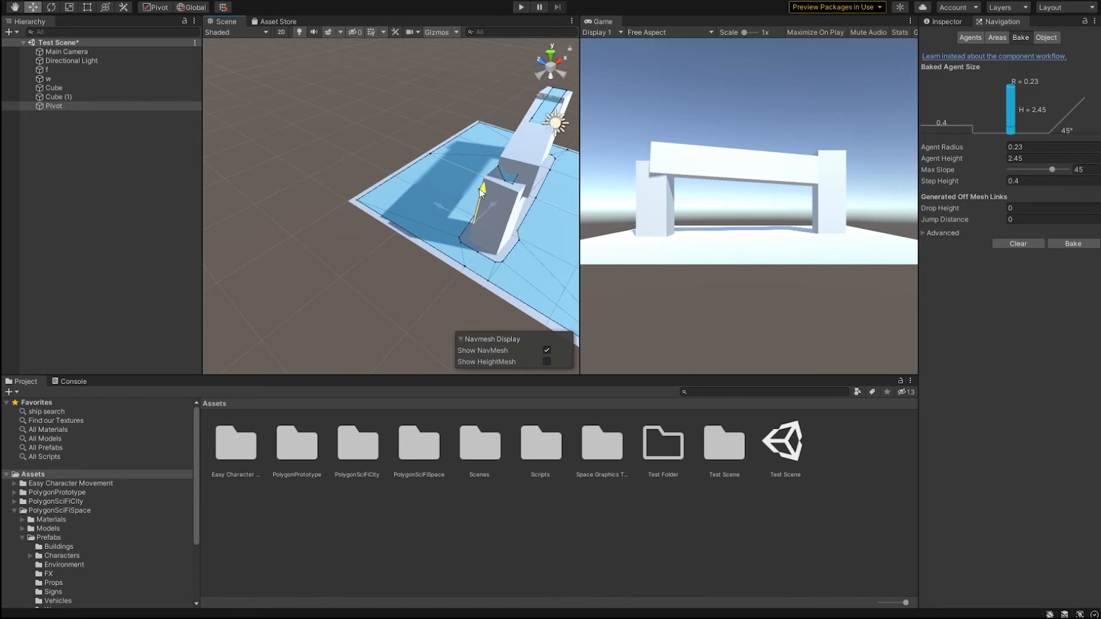
{"action": "left_click_drag", "start_coordinate": [533, 153], "coordinate": [344, 205], "text": "alt"}
{"action": "left_click_drag", "start_coordinate": [420, 239], "coordinate": [390, 241], "text": "alt"}
Make the beam, Cube (1), a child of the Pivot object and frame it in the scene.
{"action": "left_click", "coordinate": [56, 97]}
{"action": "left_click_drag", "start_coordinate": [59, 97], "coordinate": [54, 106]}
{"action": "left_click_drag", "start_coordinate": [310, 230], "coordinate": [282, 236], "text": "alt"}
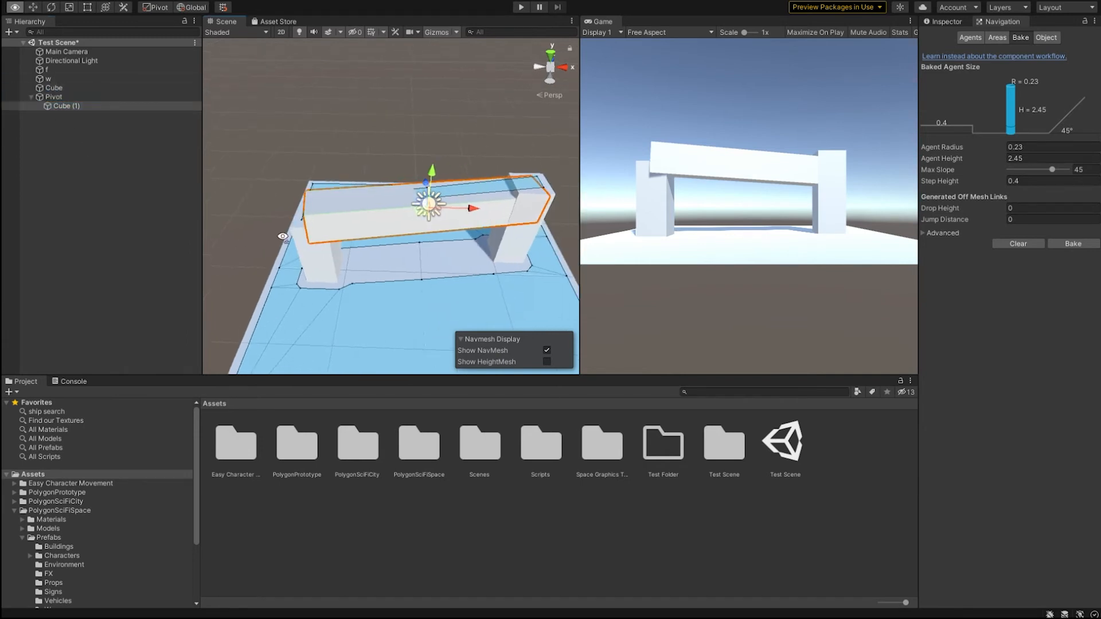
{"action": "key", "text": "f"}
Rotate the Pivot object horizontally so its child beam swings around the beam's end.
{"action": "left_click", "coordinate": [67, 98]}
{"action": "mouse_move", "coordinate": [373, 200]}
{"action": "left_mouse_down", "text": "alt"}
{"action": "mouse_move", "coordinate": [388, 207]}
{"action": "mouse_move", "coordinate": [367, 208]}
{"action": "left_mouse_up", "text": "alt"}
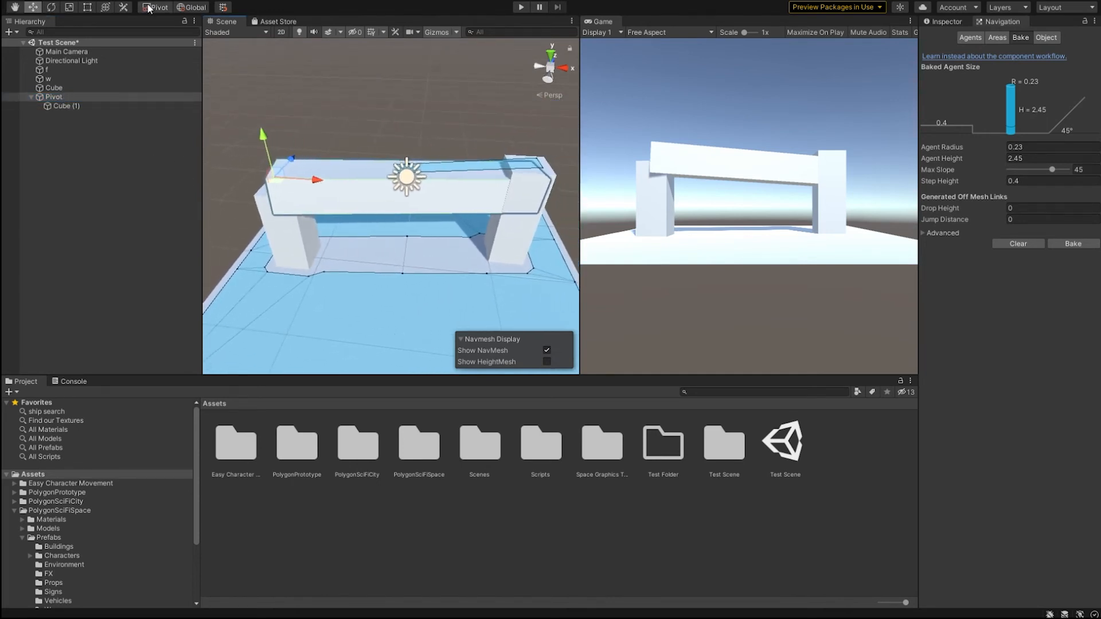
{"action": "key", "text": "e"}
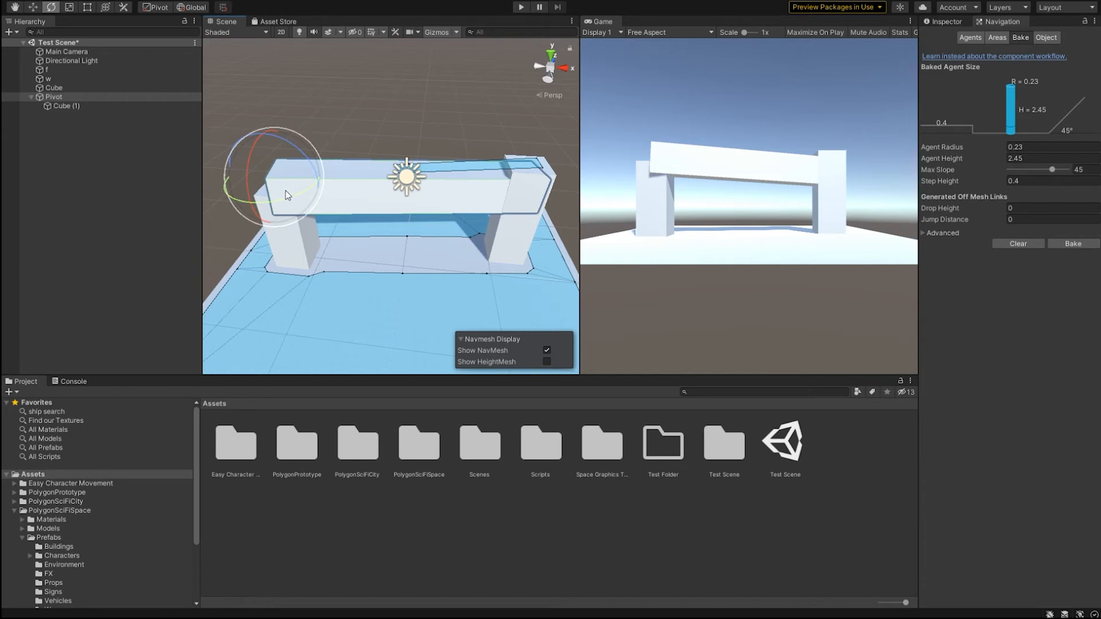
{"action": "left_click_drag", "start_coordinate": [286, 191], "coordinate": [310, 251]}
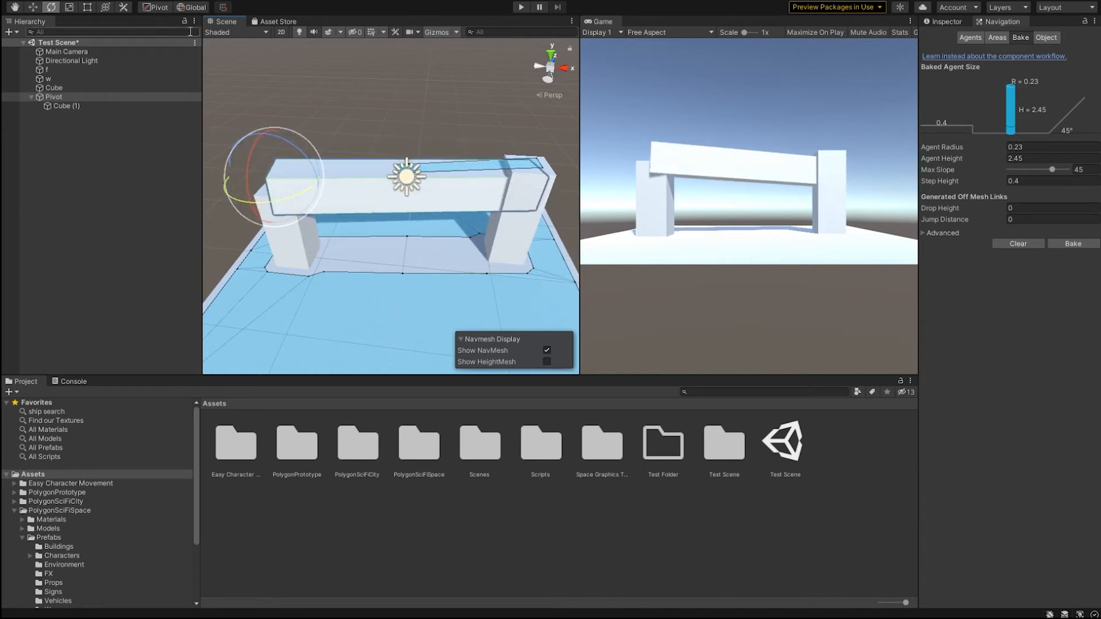
Set the handle position to Center and rotate the Pivot object about the beam's middle until the beam lines up with the pillars.
{"action": "left_click", "coordinate": [158, 7]}
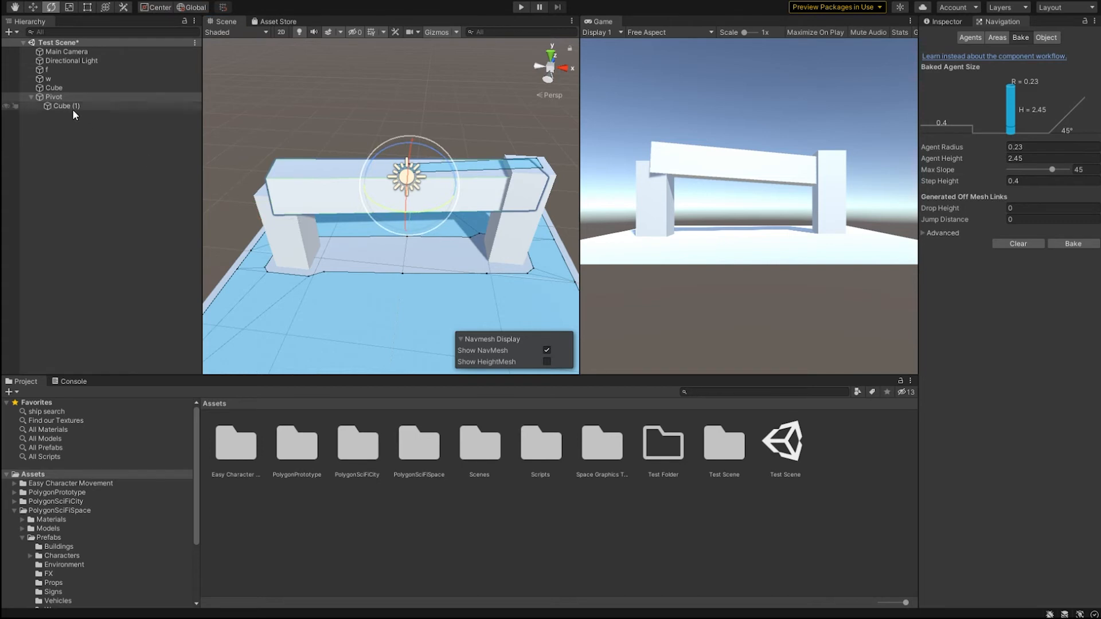
{"action": "left_click_drag", "start_coordinate": [446, 215], "coordinate": [201, 266]}
{"action": "left_click", "coordinate": [154, 8]}
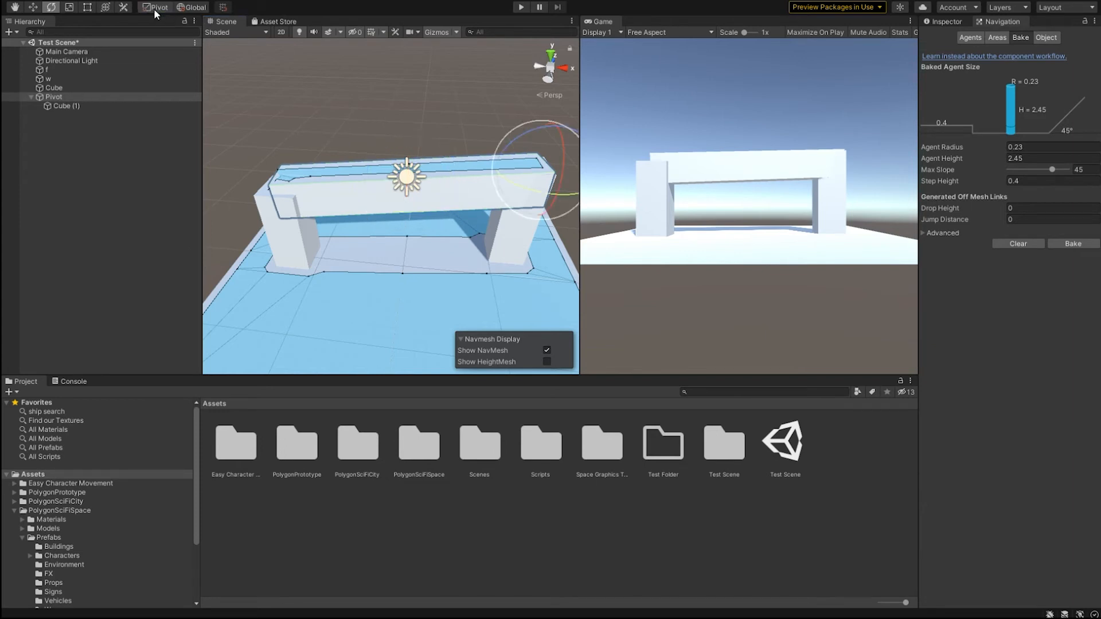
{"action": "left_click_drag", "start_coordinate": [498, 223], "coordinate": [435, 267], "text": "alt"}
{"action": "left_click", "coordinate": [156, 8]}
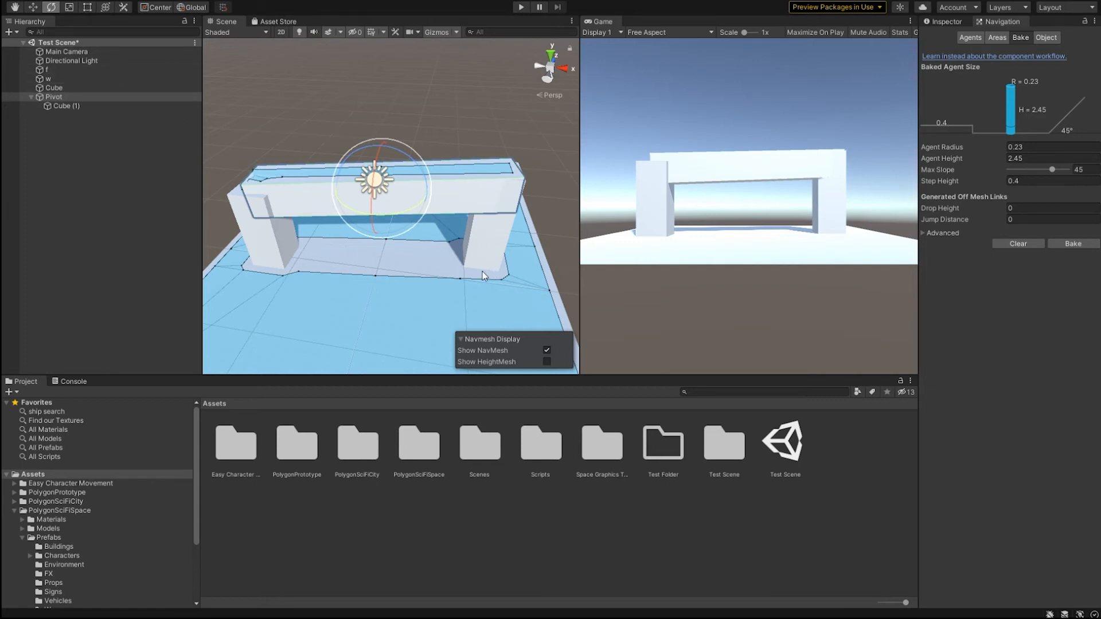
Toggle the NavMesh display off and on, and show the Pivot object's Inspector in place of the Navigation settings.
{"action": "left_click_drag", "start_coordinate": [483, 273], "coordinate": [345, 243], "text": "alt"}
{"action": "key", "text": "e"}
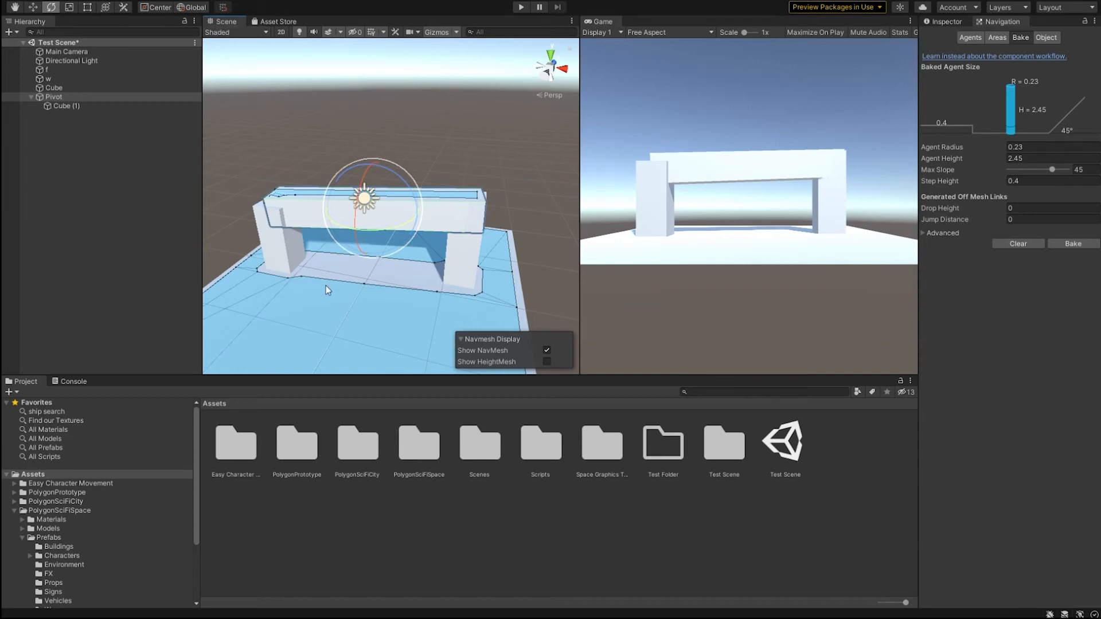
{"action": "left_click_drag", "start_coordinate": [326, 286], "coordinate": [767, 273], "text": "alt"}
{"action": "right_click_drag", "start_coordinate": [766, 273], "coordinate": [496, 179]}
{"action": "right_click_drag", "start_coordinate": [368, 144], "coordinate": [213, 250]}
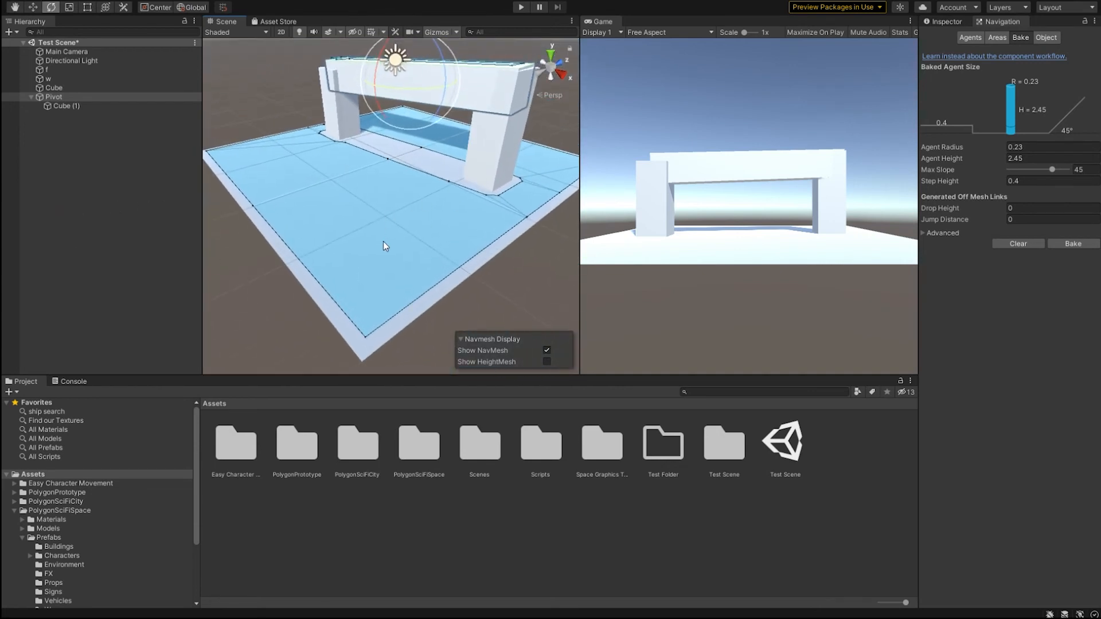
{"action": "left_click", "coordinate": [548, 349]}
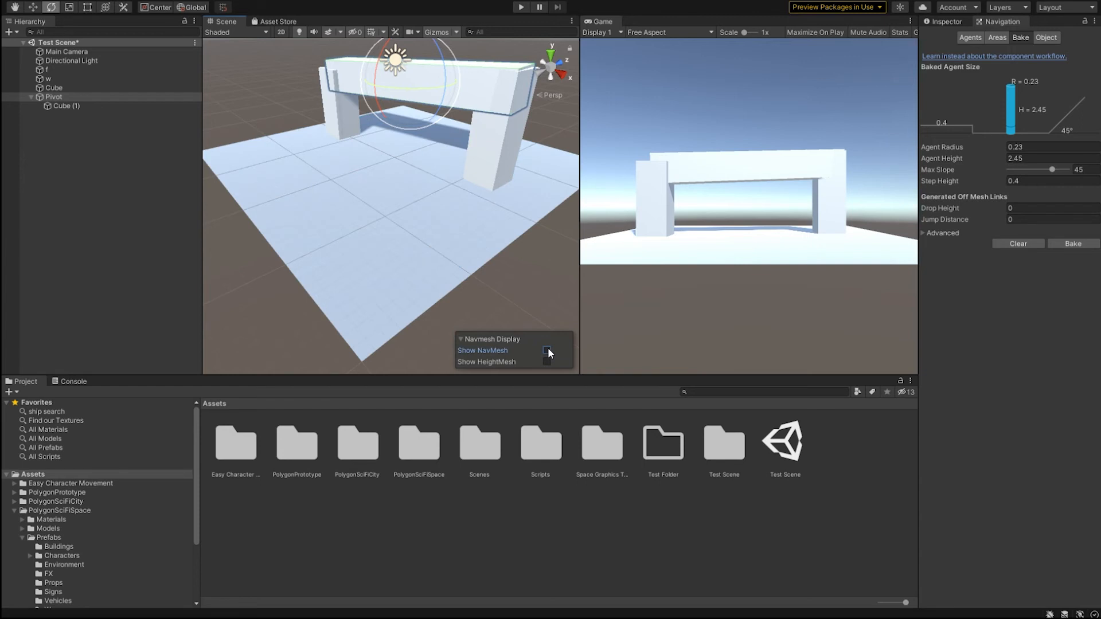
{"action": "left_click", "coordinate": [547, 350]}
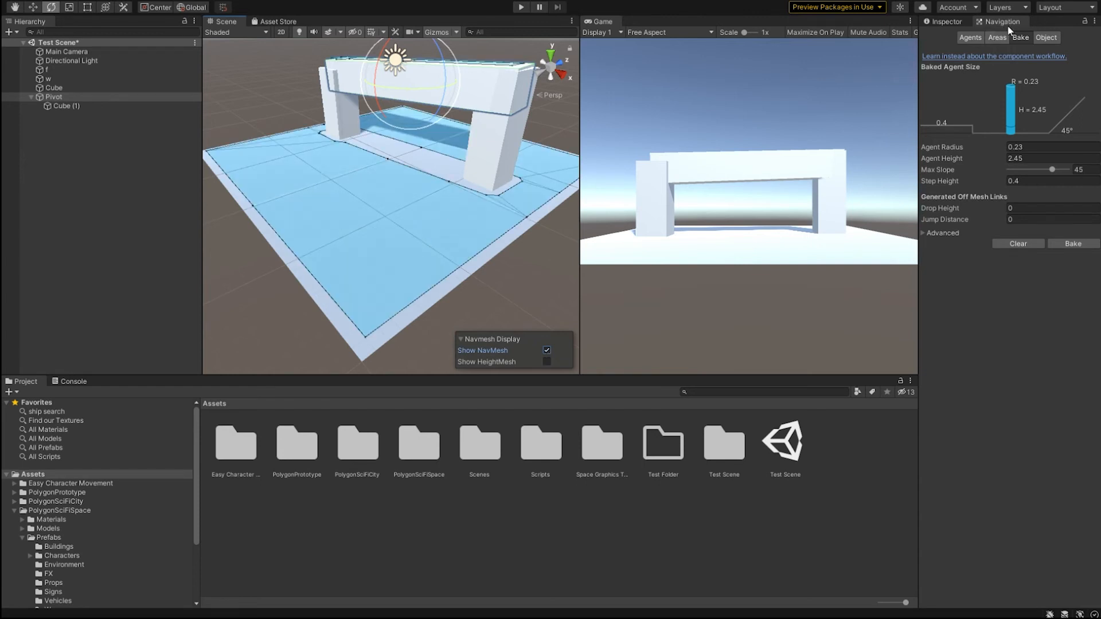
{"action": "left_click", "coordinate": [951, 21]}
{"action": "right_click_drag", "start_coordinate": [462, 163], "coordinate": [565, 165]}
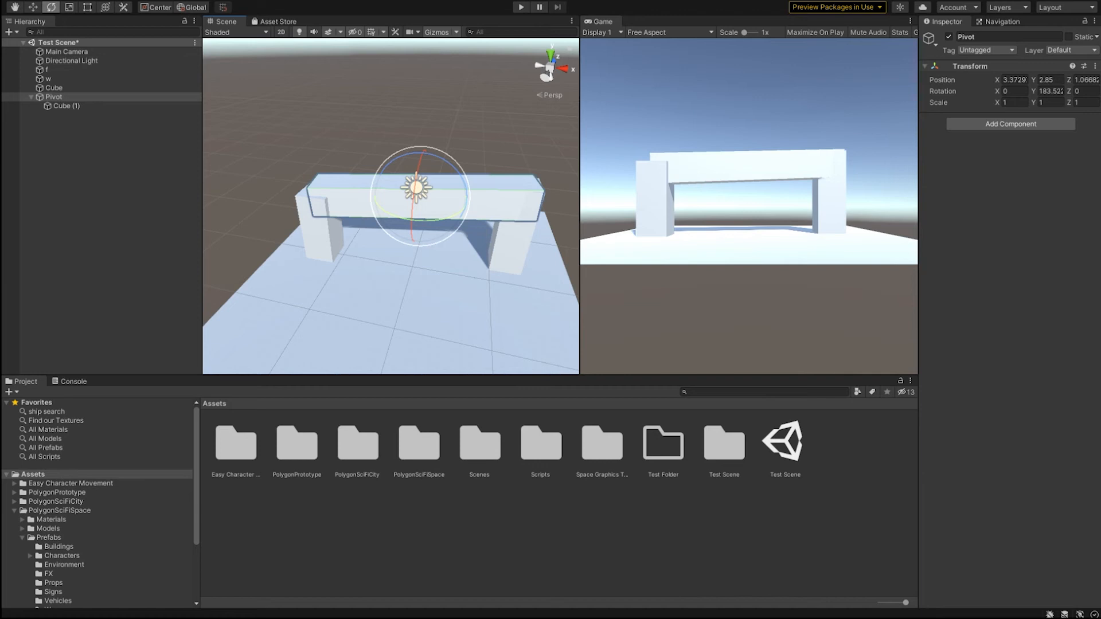
Add a UI Canvas to the scene and create a Panel inside it.
{"action": "left_click", "coordinate": [93, 175]}
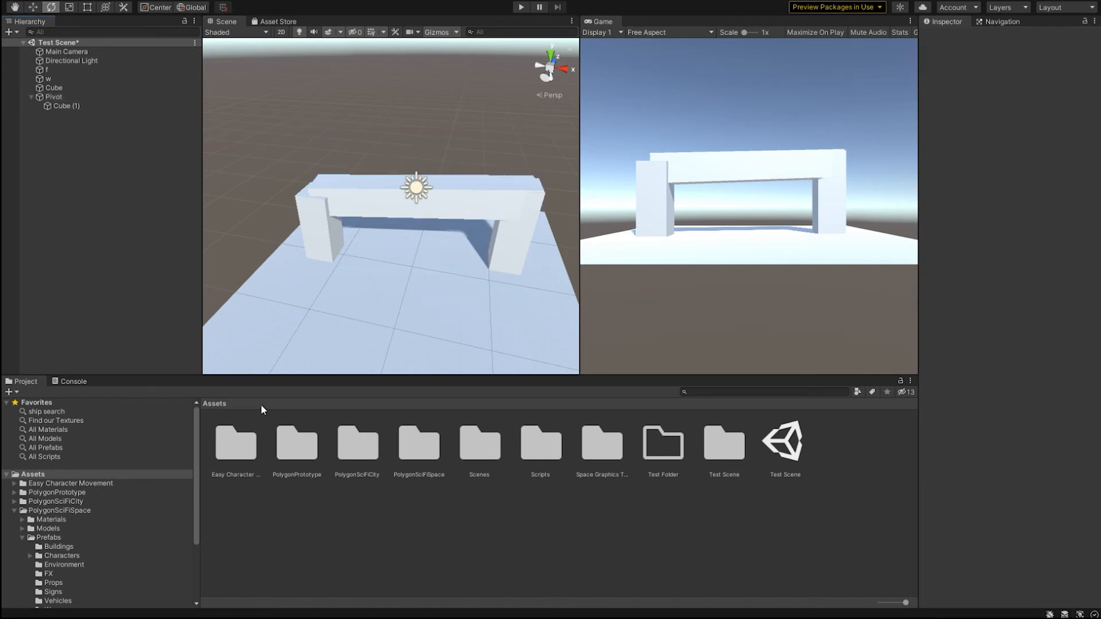
{"action": "left_click", "coordinate": [257, 564]}
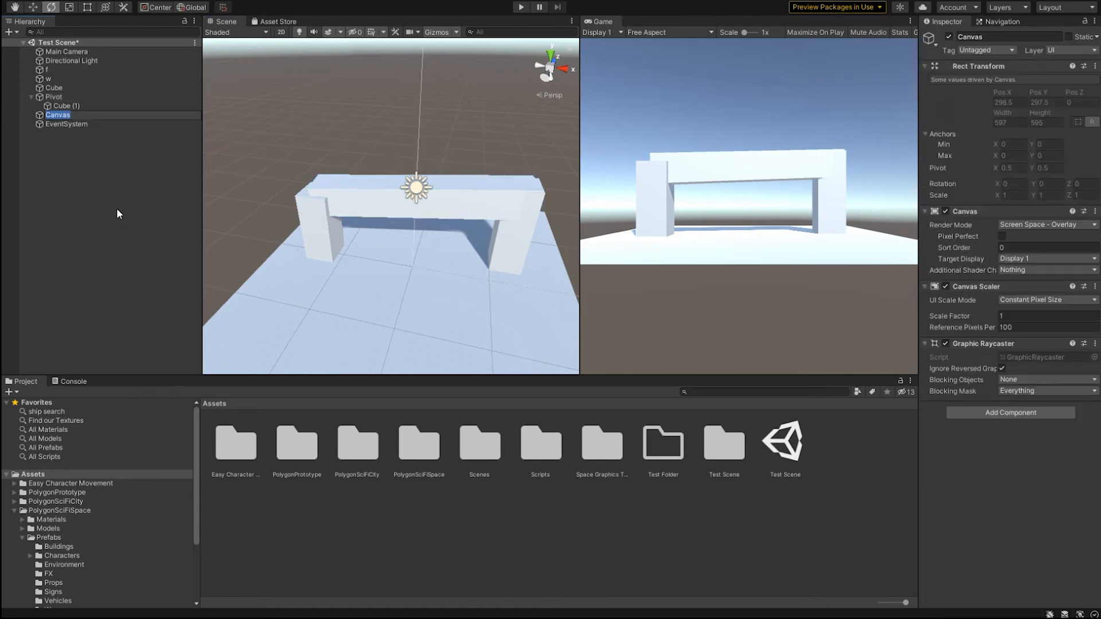
{"action": "left_click", "coordinate": [62, 117]}
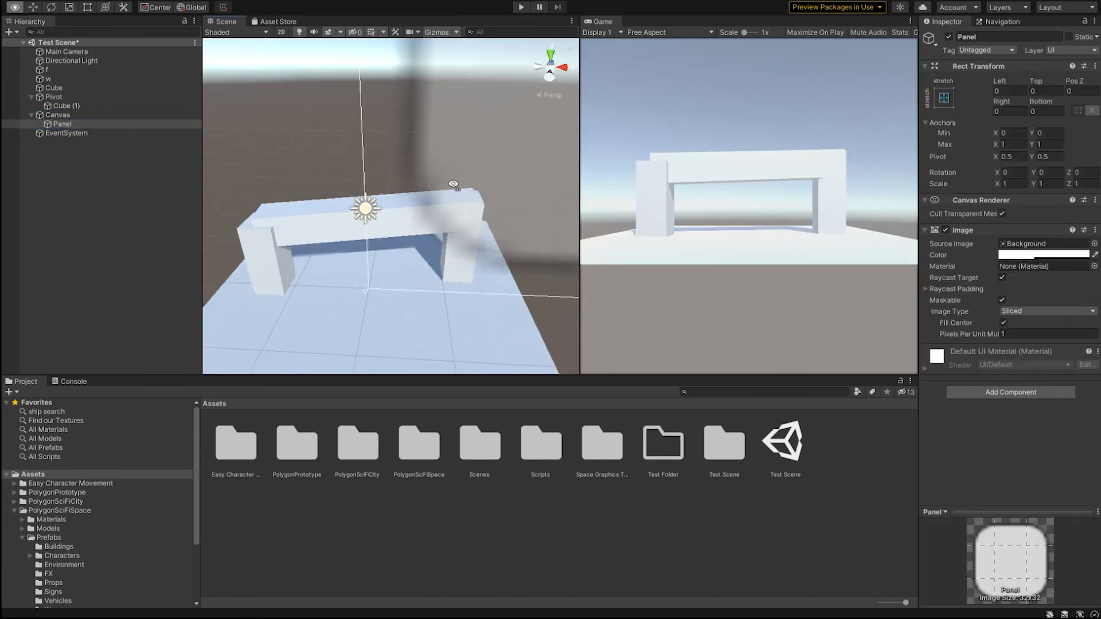
Scale the Panel down to about 0.4 by 0.33 and move it to the canvas's upper-left area.
{"action": "key", "text": "f"}
{"action": "key", "text": "r"}
{"action": "left_click_drag", "start_coordinate": [438, 207], "coordinate": [410, 207]}
{"action": "key", "text": "w"}
{"action": "left_click_drag", "start_coordinate": [396, 213], "coordinate": [345, 148]}
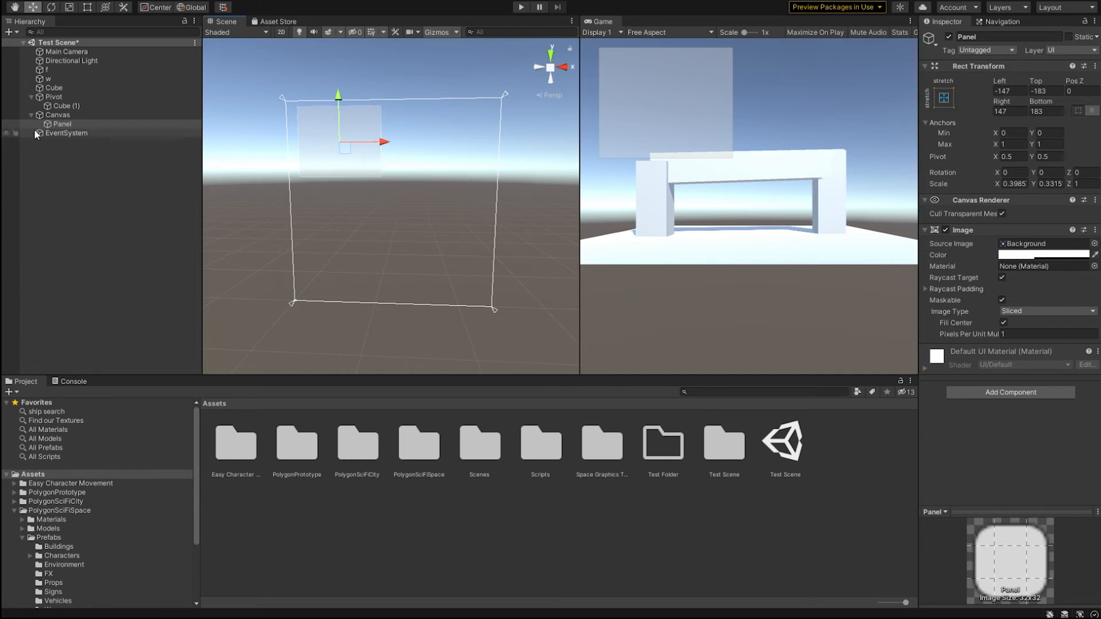
Frame the Pivot object in the scene and widen the Scene view at the expense of the Game view.
{"action": "double_click", "coordinate": [54, 98]}
{"action": "left_click_drag", "start_coordinate": [287, 214], "coordinate": [331, 251], "text": "alt"}
{"action": "scroll", "coordinate": [321, 238], "scroll_direction": "up", "scroll_amount": 8}
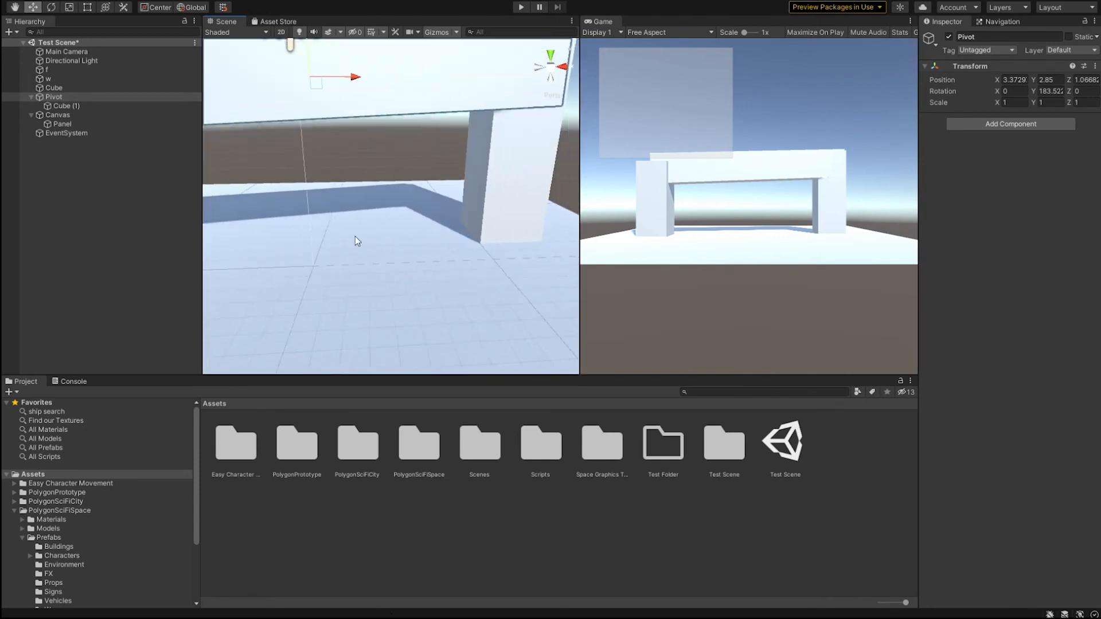
{"action": "right_click_drag", "start_coordinate": [469, 201], "coordinate": [416, 186]}
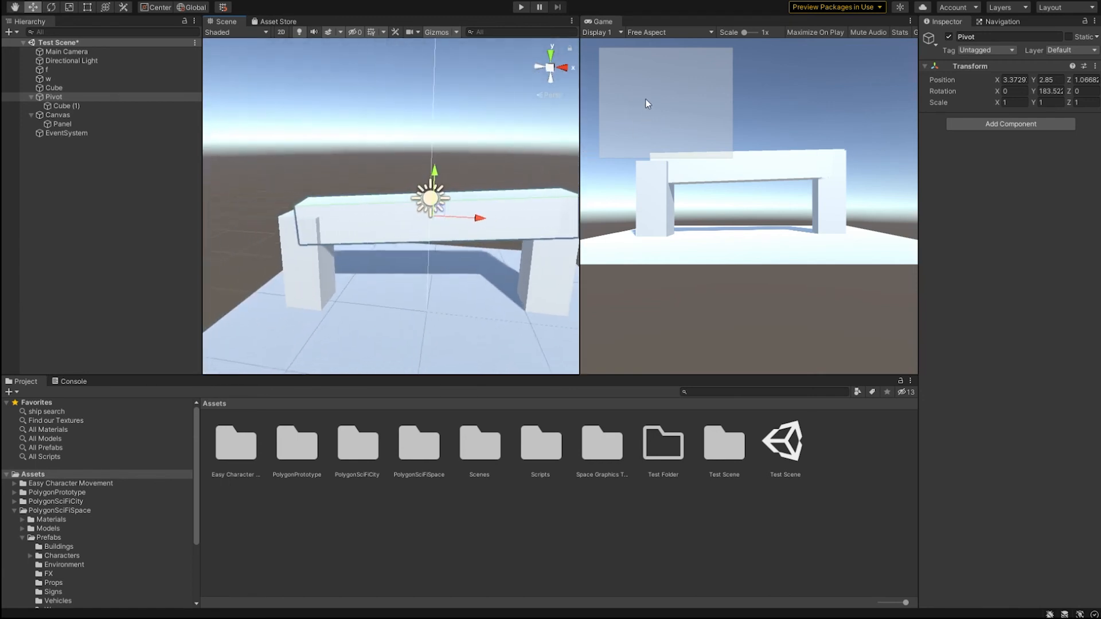
{"action": "left_click_drag", "start_coordinate": [581, 303], "coordinate": [694, 313]}
{"action": "right_click_drag", "start_coordinate": [493, 261], "coordinate": [403, 253]}
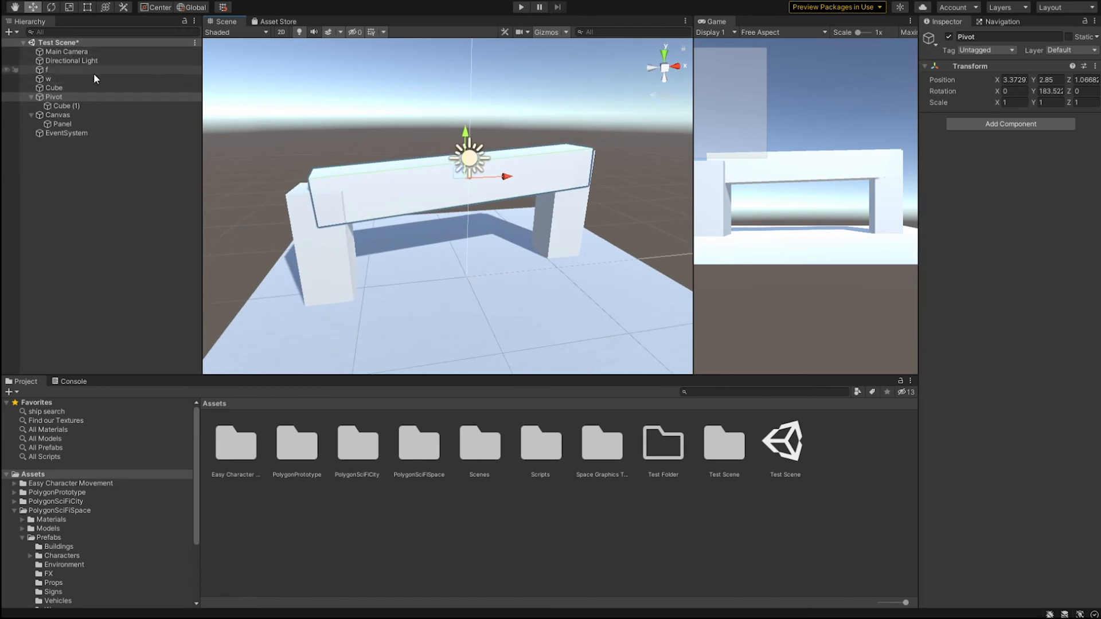
Align the Main Camera with an elevated, angled scene view of the arch and the floor.
{"action": "left_click", "coordinate": [68, 51]}
{"action": "right_click_drag", "start_coordinate": [496, 240], "coordinate": [548, 259]}
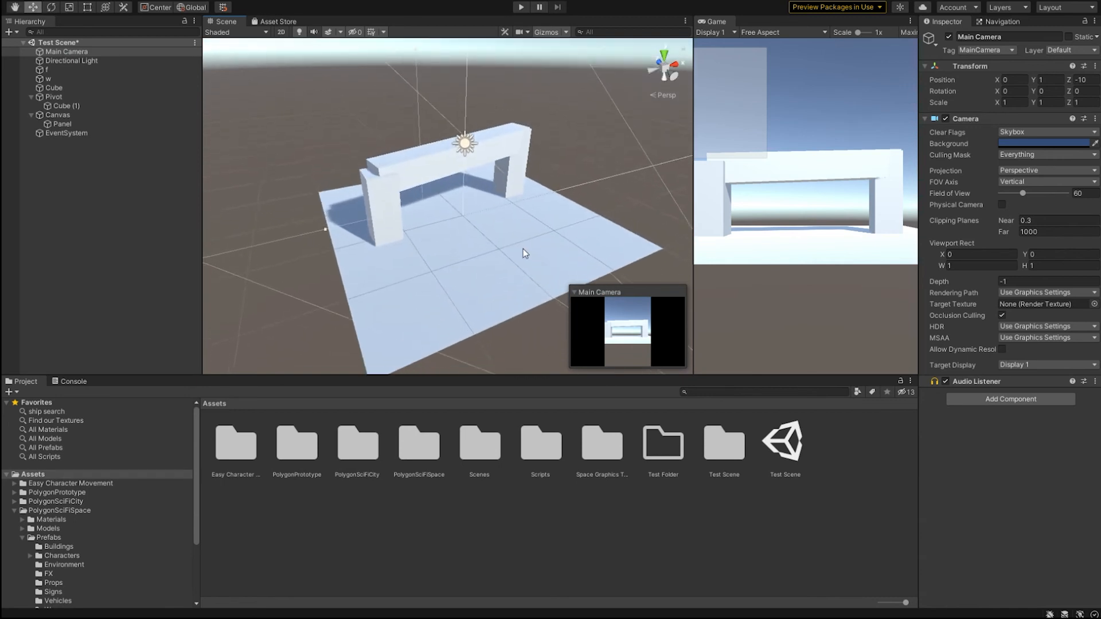
{"action": "key", "text": "ctrl+shift+f"}
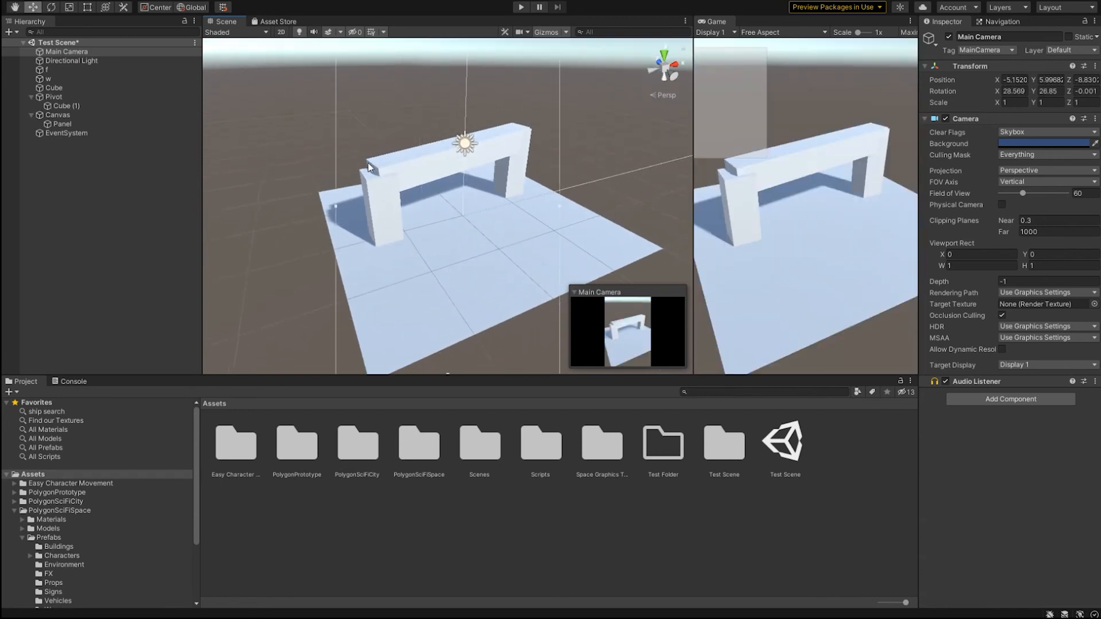
{"action": "right_click_drag", "start_coordinate": [494, 345], "coordinate": [396, 287]}
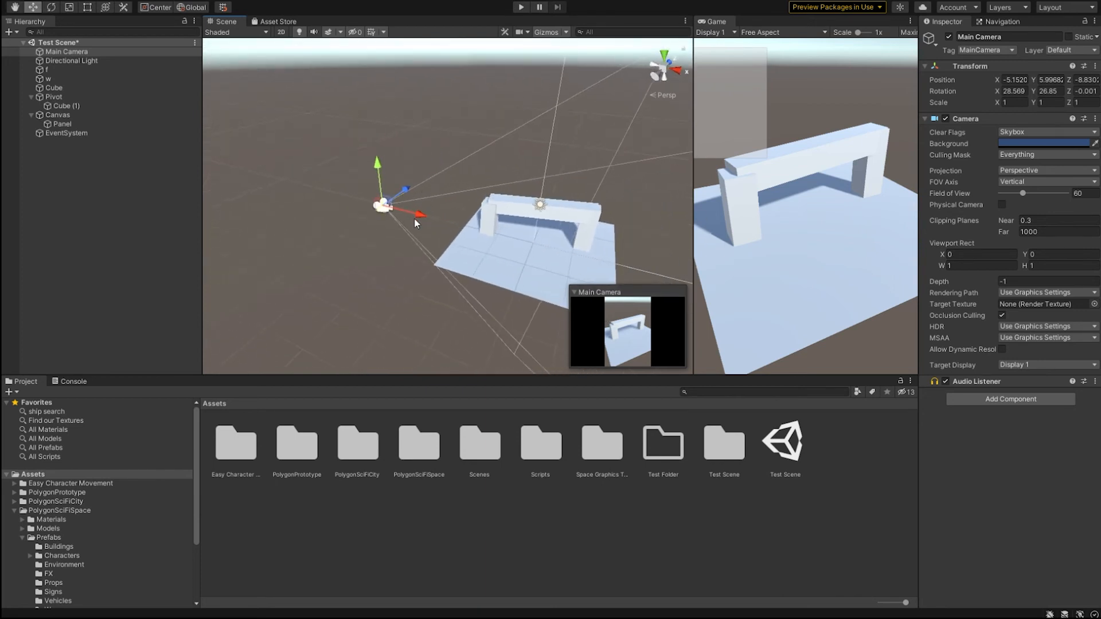
Narrow the Scene view to give the Game view more room, and face the arch from the front.
{"action": "left_click_drag", "start_coordinate": [693, 244], "coordinate": [638, 253]}
{"action": "right_click_drag", "start_coordinate": [506, 228], "coordinate": [900, 163]}
{"action": "right_click_drag", "start_coordinate": [516, 179], "coordinate": [158, 249]}
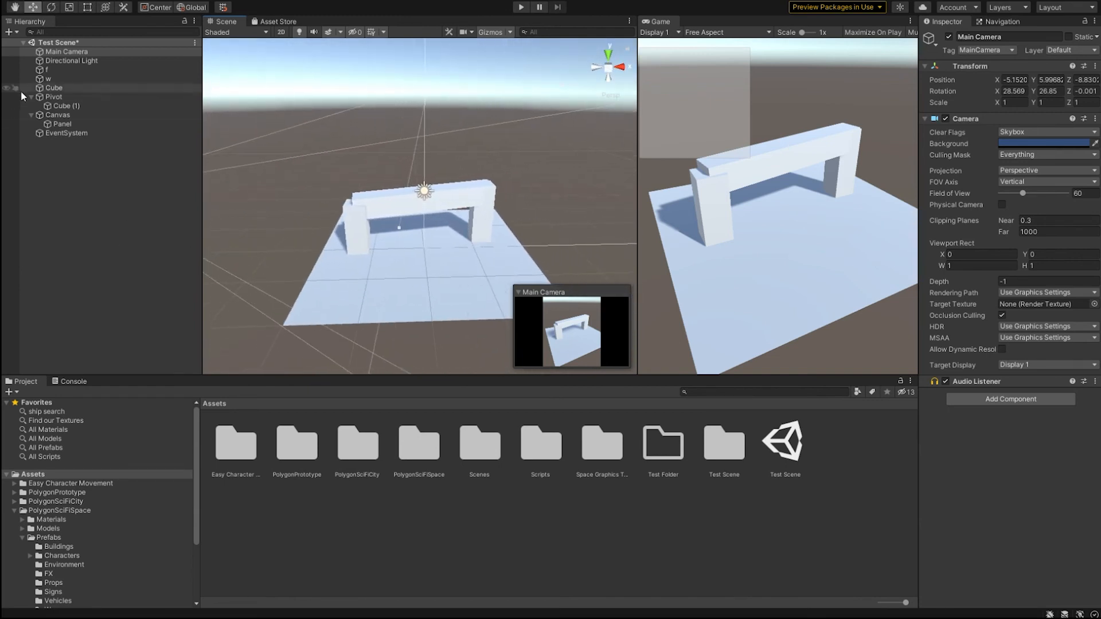
Add a new cube at the scene root and select it.
{"action": "left_click", "coordinate": [442, 270]}
{"action": "left_click", "coordinate": [525, 145]}
{"action": "right_click_drag", "start_coordinate": [429, 246], "coordinate": [504, 223]}
{"action": "key", "text": "a"}
{"action": "key", "text": "w"}
{"action": "left_click", "coordinate": [59, 142]}
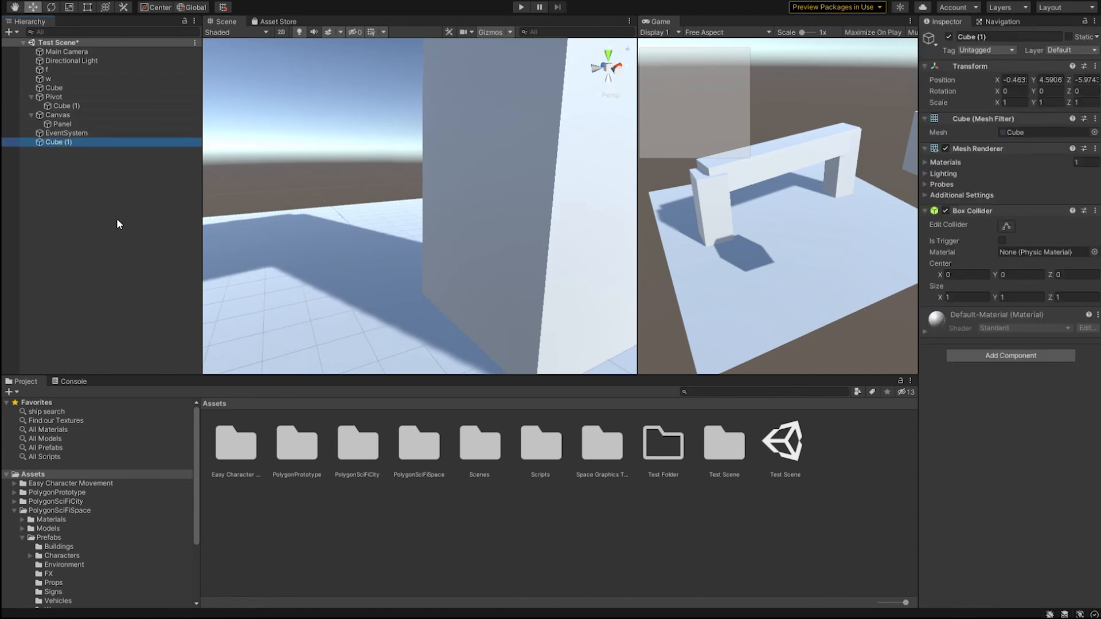
Align the new cube with the current scene view and back away to see it beside the arch.
{"action": "key", "text": "ctrl+shift+f"}
{"action": "key", "text": "f"}
{"action": "right_click_drag", "start_coordinate": [360, 172], "coordinate": [133, 177]}
{"action": "key", "text": "s"}
{"action": "key", "text": "d"}
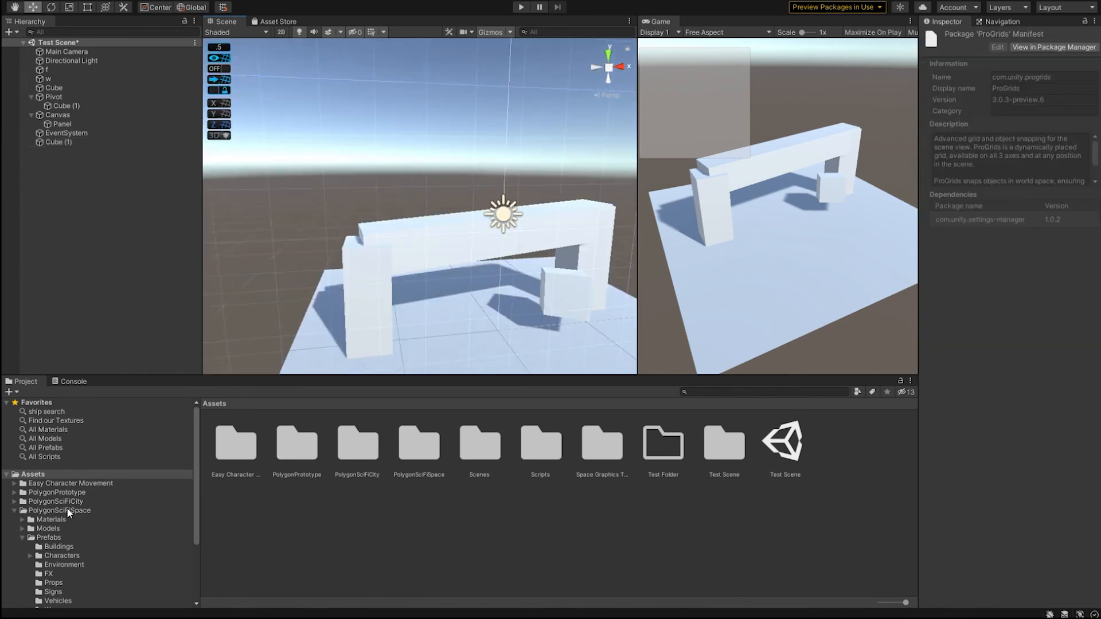
Place the SM_Chr_Alien_01 prefab from PolygonSciFiSpace's Characters folder on the floor under the arch and frame it.
{"action": "left_click", "coordinate": [51, 537]}
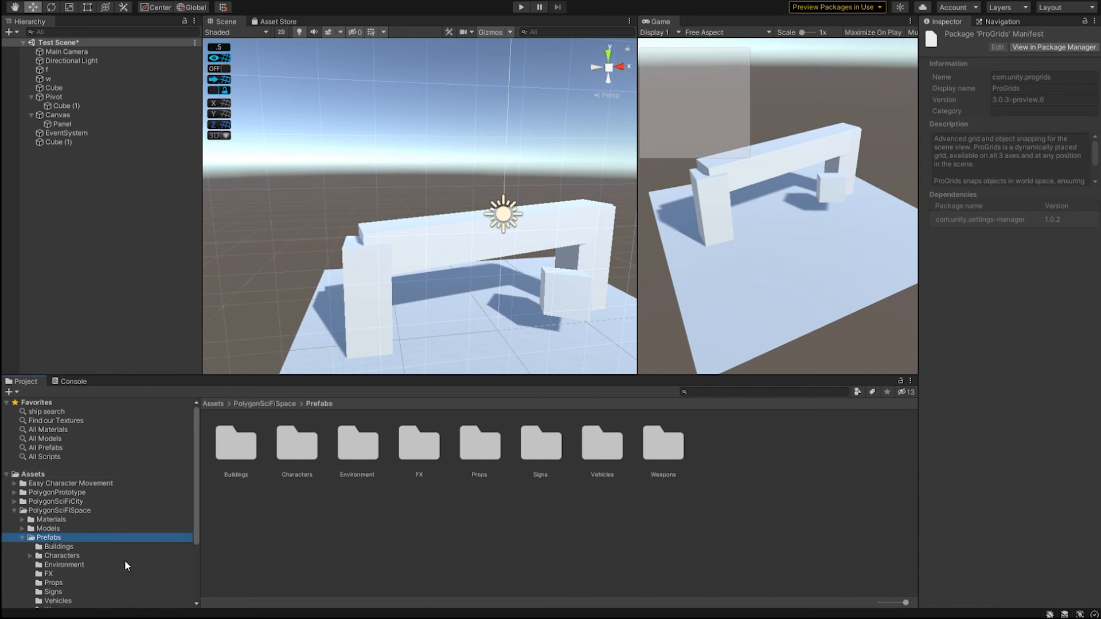
{"action": "double_click", "coordinate": [295, 444]}
{"action": "left_click_drag", "start_coordinate": [298, 478], "coordinate": [460, 349]}
{"action": "right_click_drag", "start_coordinate": [460, 349], "coordinate": [656, 334]}
{"action": "key", "text": "f"}
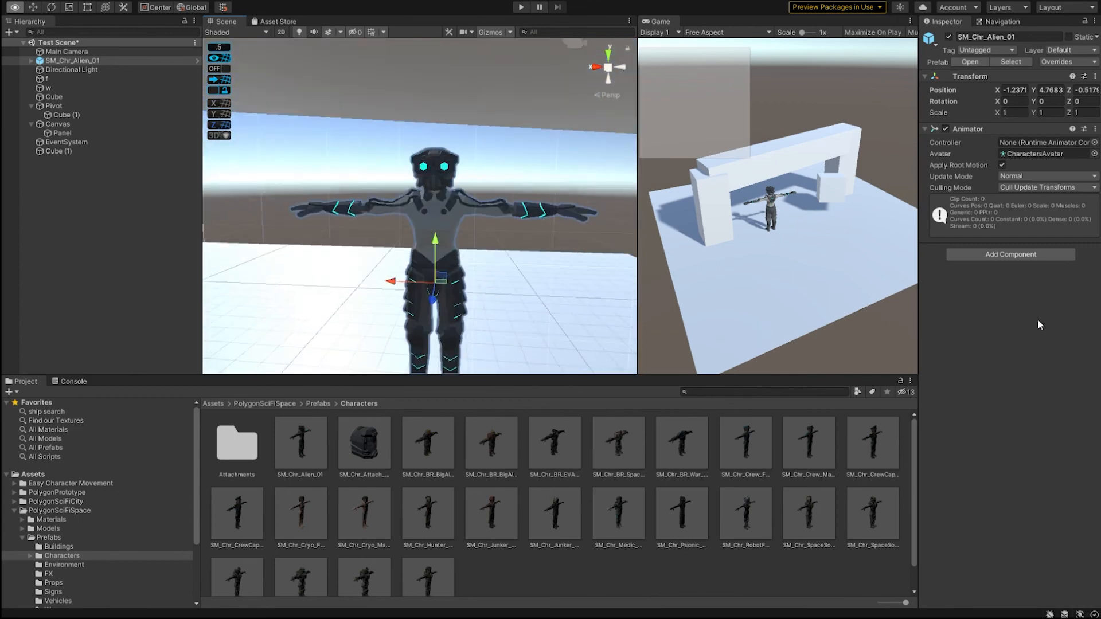
Place the SM_Prop_Barrel_01 prefab from the Props folder on the floor beside the alien character, and deselect it.
{"action": "left_click", "coordinate": [54, 582]}
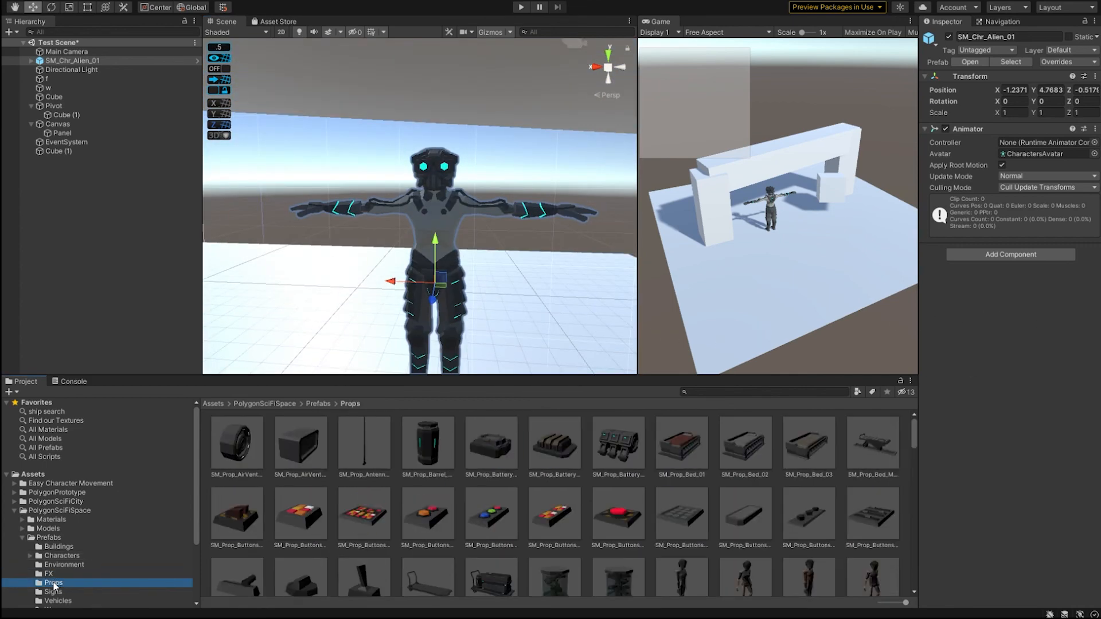
{"action": "left_click_drag", "start_coordinate": [427, 450], "coordinate": [367, 343]}
{"action": "left_click", "coordinate": [514, 244]}
{"action": "scroll", "coordinate": [513, 245], "scroll_direction": "down", "scroll_amount": 5}
{"action": "left_click_drag", "start_coordinate": [514, 244], "coordinate": [105, 321], "text": "alt"}
{"action": "right_click_drag", "start_coordinate": [105, 321], "coordinate": [3, 316]}
{"action": "key", "text": "d"}
{"action": "key", "text": "s"}
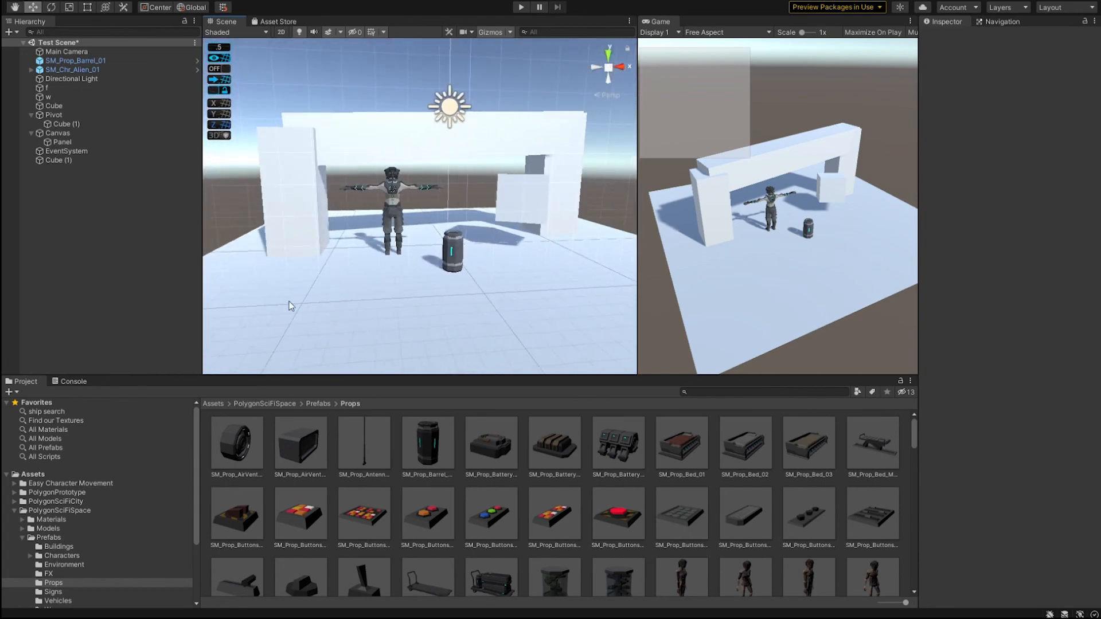
Align the Main Camera with a slightly elevated scene view showing the arch, alien and barrel from the alien's back.
{"action": "scroll", "coordinate": [412, 276], "scroll_direction": "down", "scroll_amount": 5}
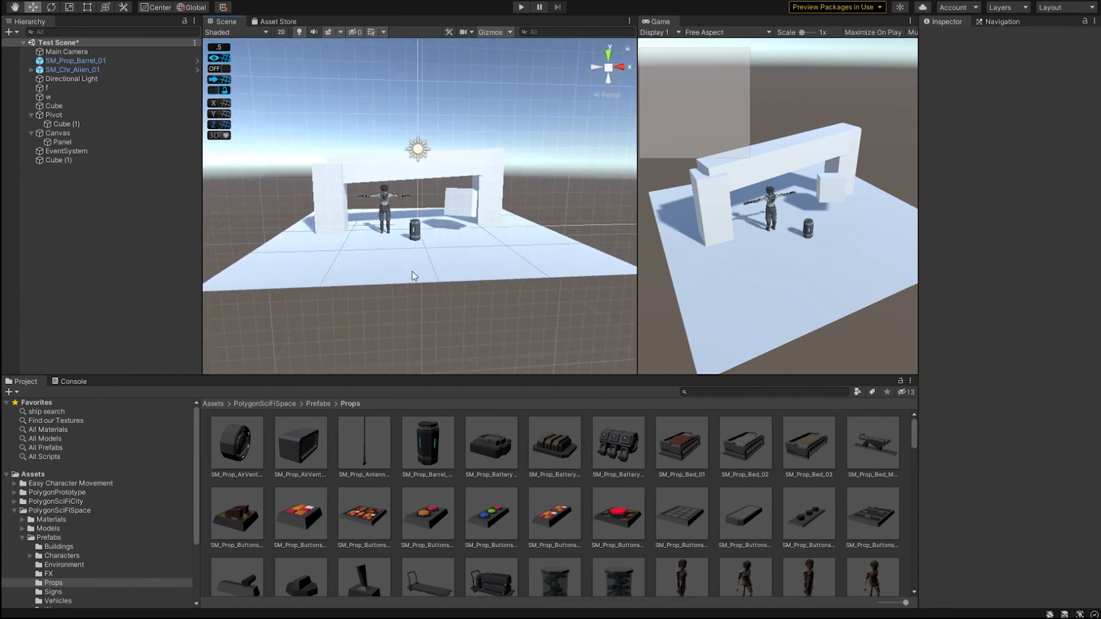
{"action": "scroll", "coordinate": [417, 268], "scroll_direction": "up", "scroll_amount": 5}
{"action": "left_click", "coordinate": [57, 52]}
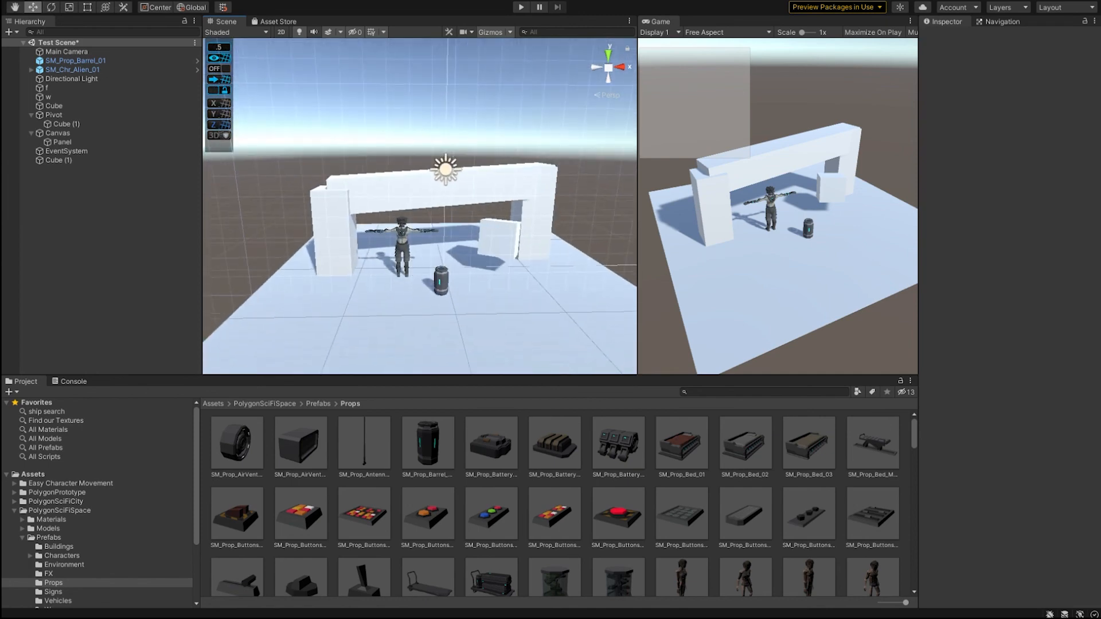
{"action": "right_click_drag", "start_coordinate": [295, 170], "coordinate": [299, 180]}
{"action": "key", "text": "ctrl+shift+f"}
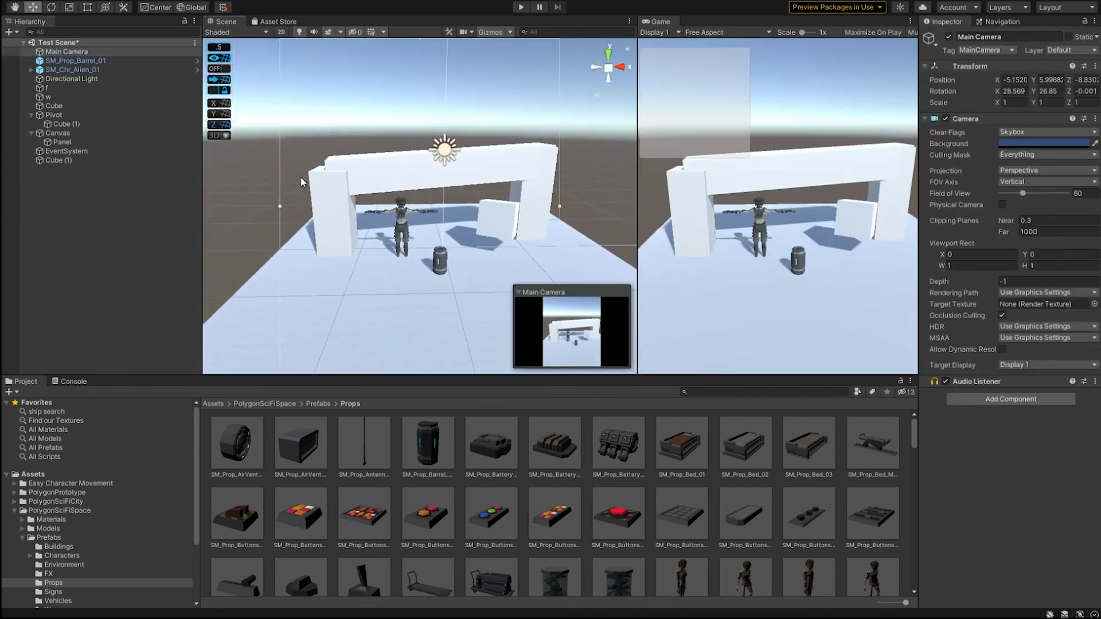
Align the Main Camera with a scene view from the opposite side of the arch, facing the alien's front.
{"action": "left_click_drag", "start_coordinate": [546, 224], "coordinate": [1084, 223], "text": "alt"}
{"action": "key", "text": "d"}
{"action": "right_click_drag", "start_coordinate": [1089, 222], "coordinate": [1089, 220]}
{"action": "key", "text": "q"}
{"action": "key", "text": "ctrl+shift+f"}
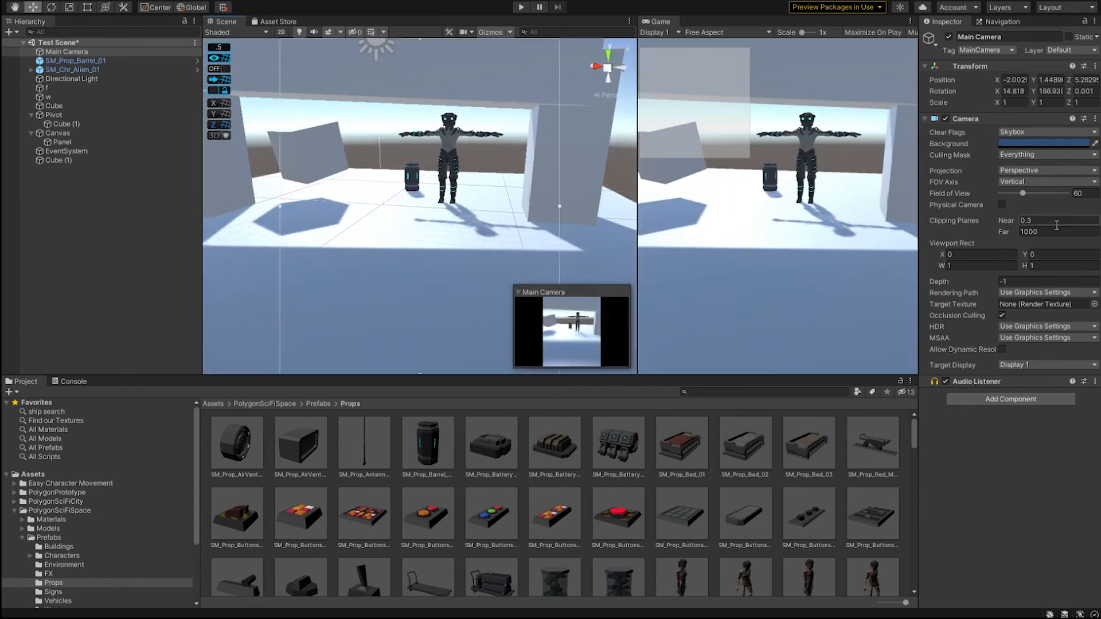
Widen the Scene view at the Game view's expense and select the barrel from behind the alien.
{"action": "left_click_drag", "start_coordinate": [638, 202], "coordinate": [730, 207]}
{"action": "left_click_drag", "start_coordinate": [519, 215], "coordinate": [7, 207], "text": "alt"}
{"action": "left_click", "coordinate": [485, 238]}
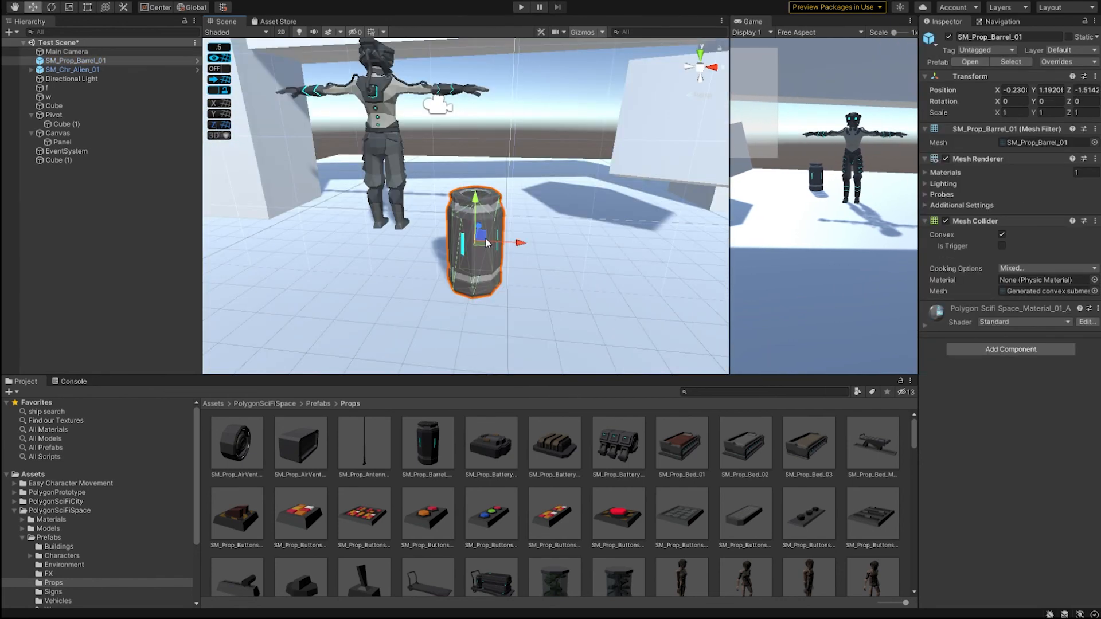
Show the rotation handle and the scale handle on the selected barrel.
{"action": "key", "text": "e"}
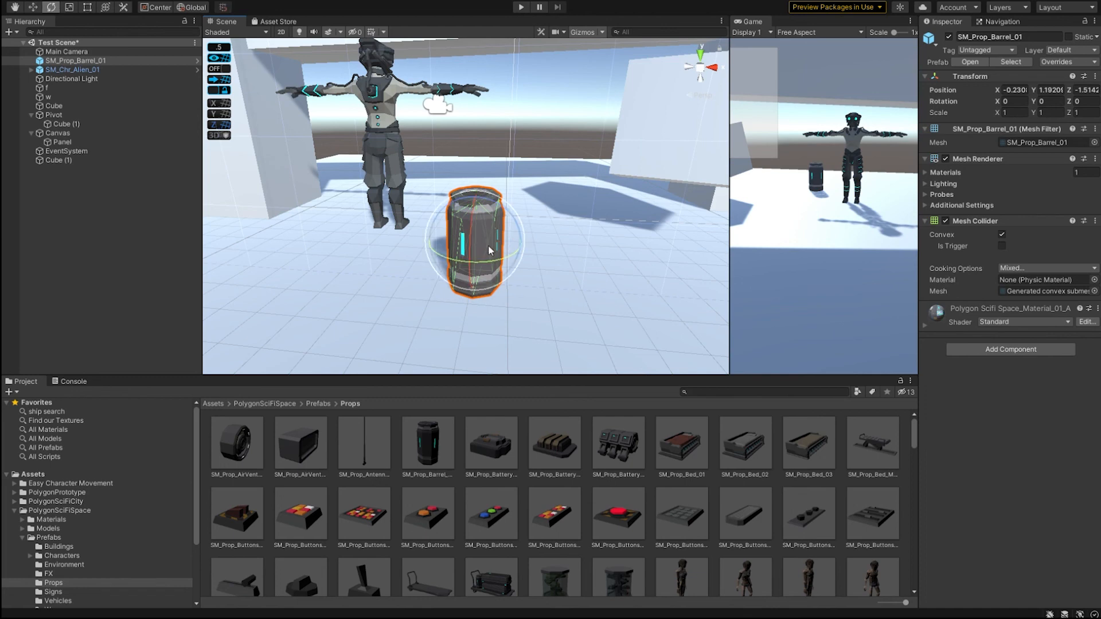
{"action": "key", "text": "r"}
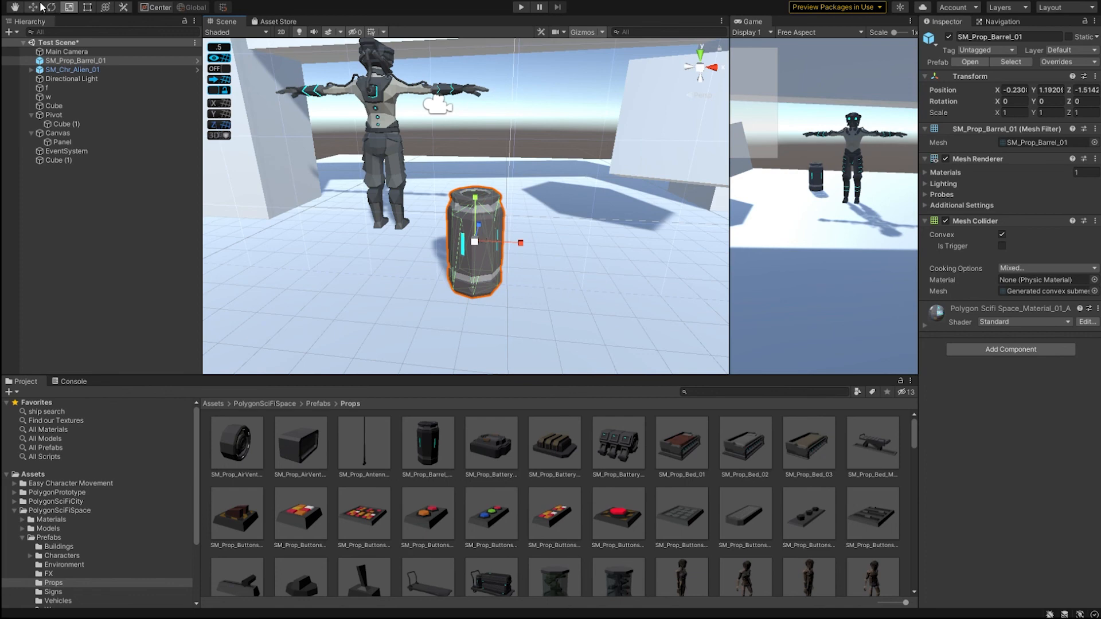
{"action": "mouse_move", "coordinate": [524, 296]}
{"action": "right_mouse_down"}
{"action": "mouse_move", "coordinate": [526, 285]}
{"action": "mouse_move", "coordinate": [504, 291]}
{"action": "right_mouse_up"}
{"action": "key", "text": "s"}
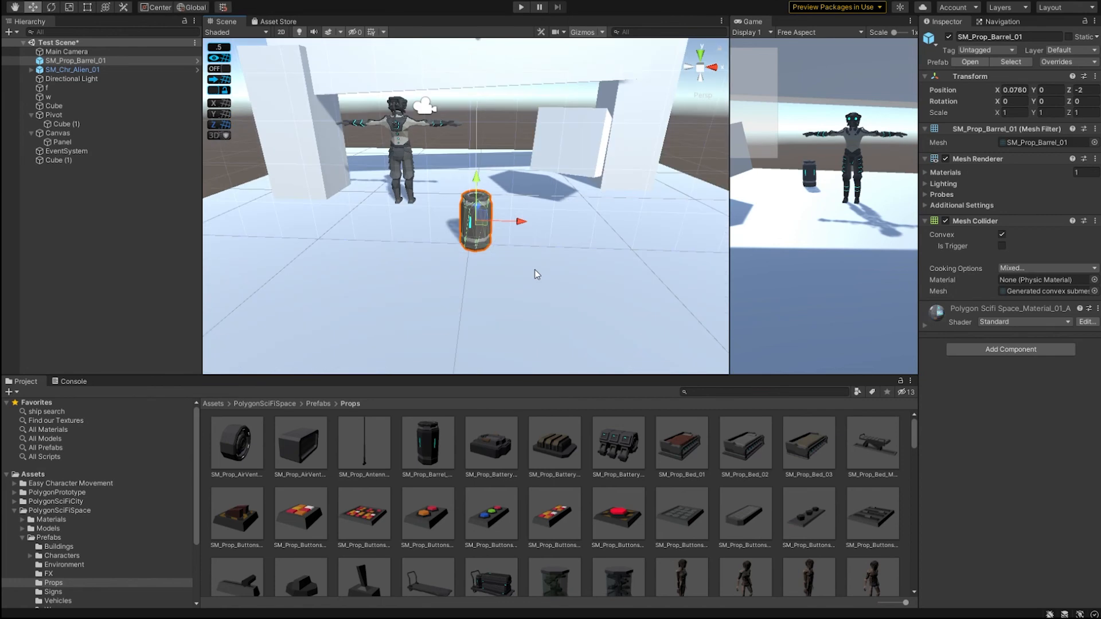
Vertex-snap the barrel's base to an upper corner of the tilted cube and frame it for inspection.
{"action": "right_click_drag", "start_coordinate": [535, 270], "coordinate": [474, 256]}
{"action": "key", "text": "v"}
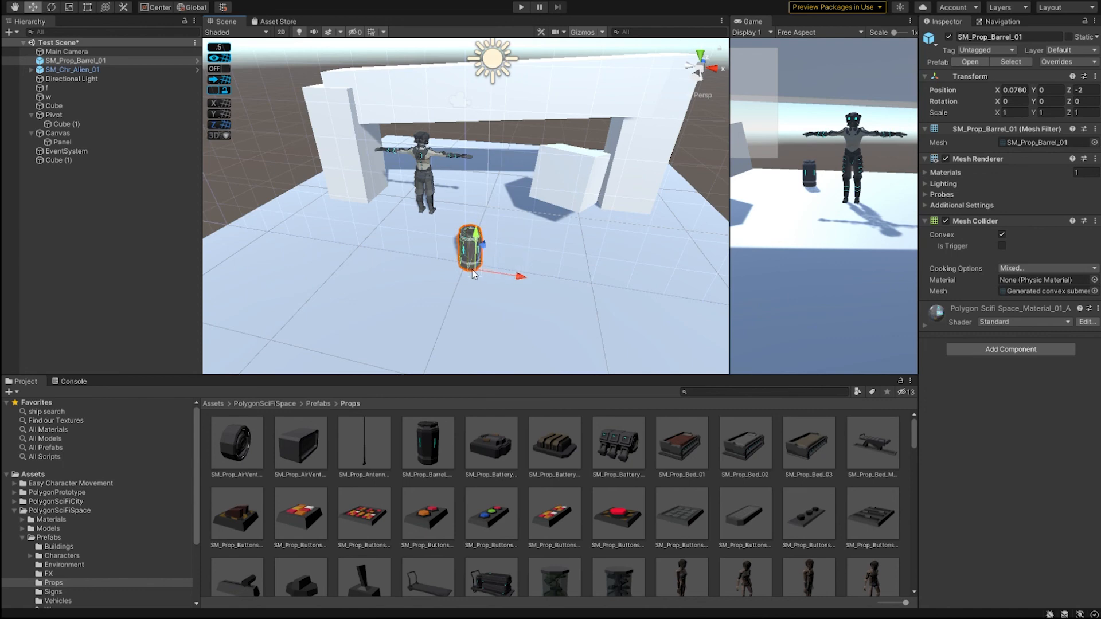
{"action": "left_click_drag", "start_coordinate": [473, 269], "coordinate": [549, 173]}
{"action": "key", "text": "f"}
{"action": "mouse_move", "coordinate": [549, 173]}
{"action": "right_mouse_down"}
{"action": "mouse_move", "coordinate": [503, 253]}
{"action": "mouse_move", "coordinate": [562, 222]}
{"action": "mouse_move", "coordinate": [526, 205]}
{"action": "mouse_move", "coordinate": [539, 180]}
{"action": "right_mouse_up"}
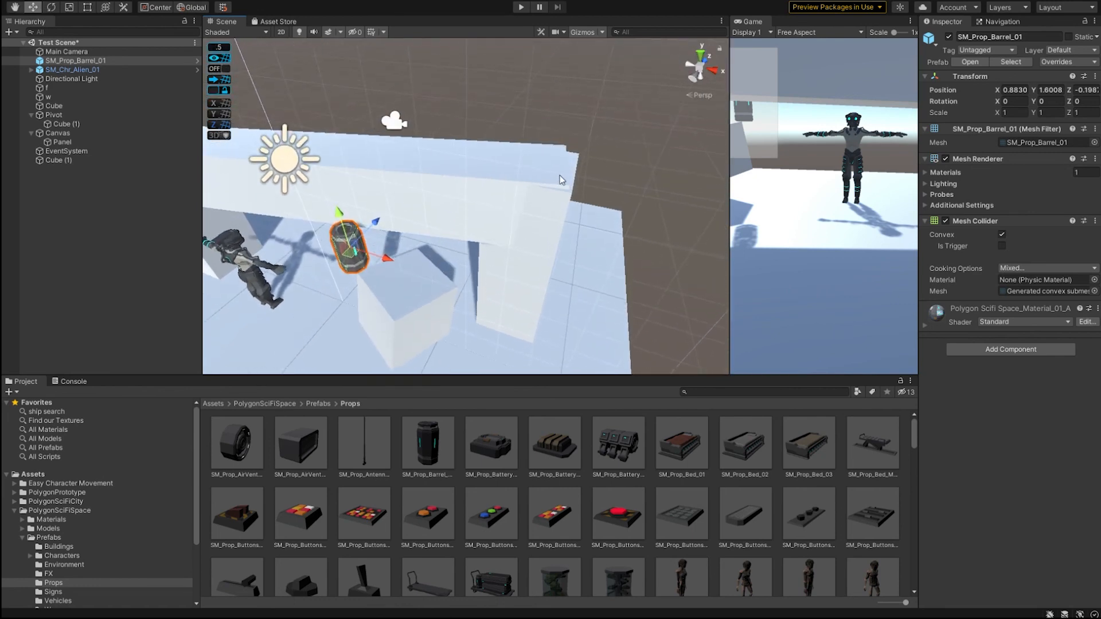
Vertex-snap the barrel's base to the top corner of the arch's beam, at the end nearest the tilted cube.
{"action": "key", "text": "v"}
{"action": "left_click_drag", "start_coordinate": [355, 273], "coordinate": [561, 189]}
{"action": "right_click_drag", "start_coordinate": [556, 194], "coordinate": [478, 174]}
{"action": "key", "text": "d"}
{"action": "key", "text": "w"}
{"action": "key", "text": "w"}
{"action": "key", "text": "e"}
{"action": "key", "text": "s"}
{"action": "key", "text": "a"}
{"action": "right_click_drag", "start_coordinate": [453, 274], "coordinate": [585, 266]}
{"action": "key", "text": "s"}
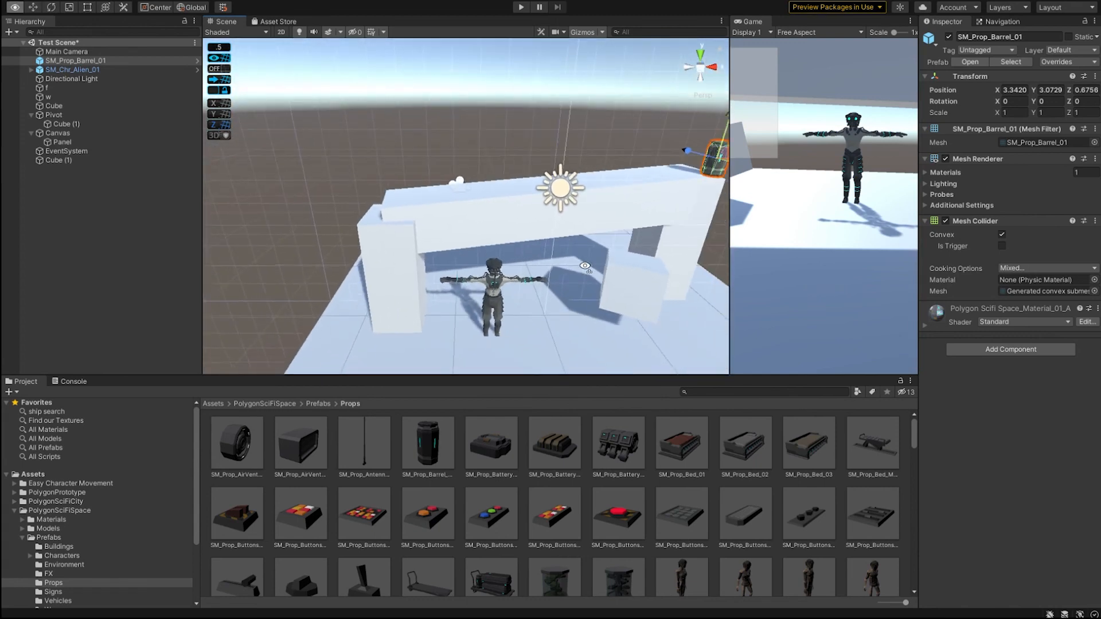